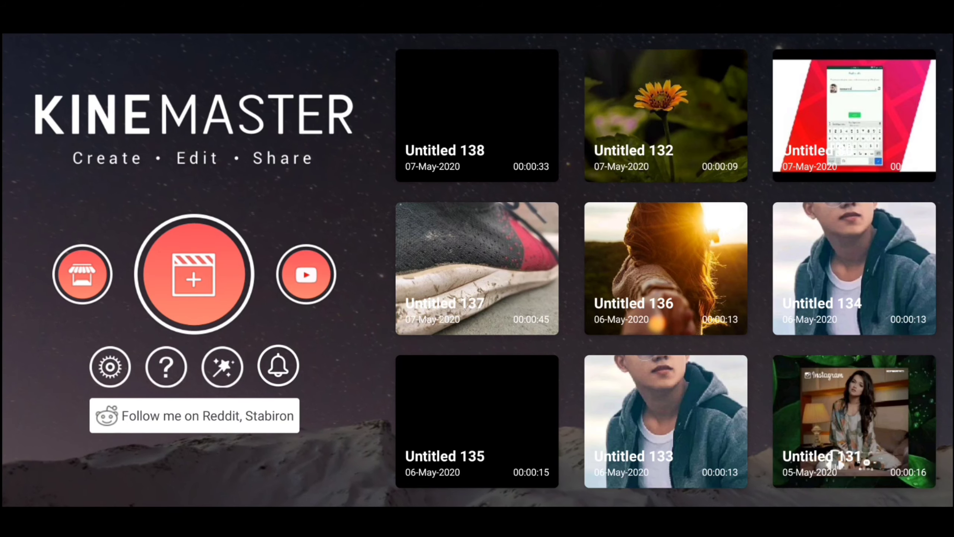
# - Start a 16:9 project with a solid black background clip about 12 seconds long
pyautogui.click(195, 275)
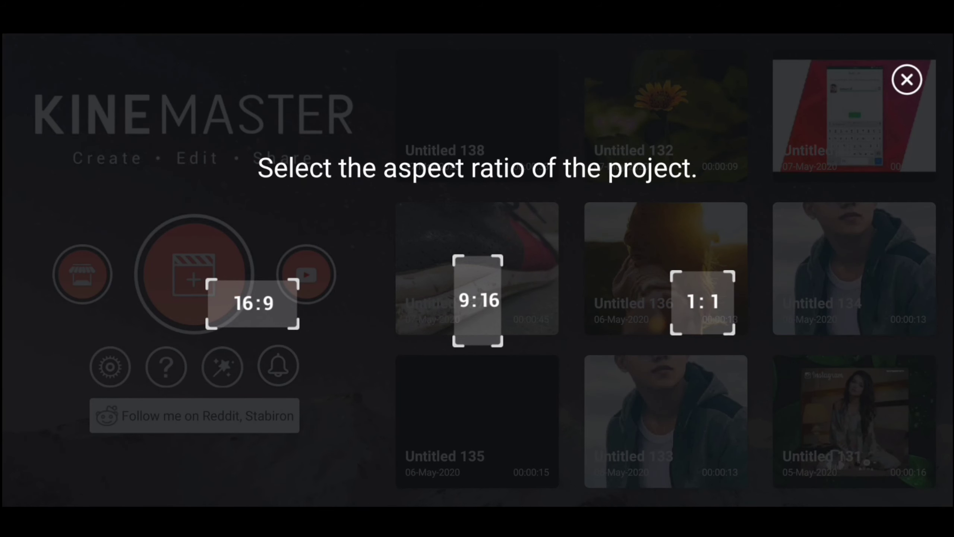
pyautogui.click(253, 303)
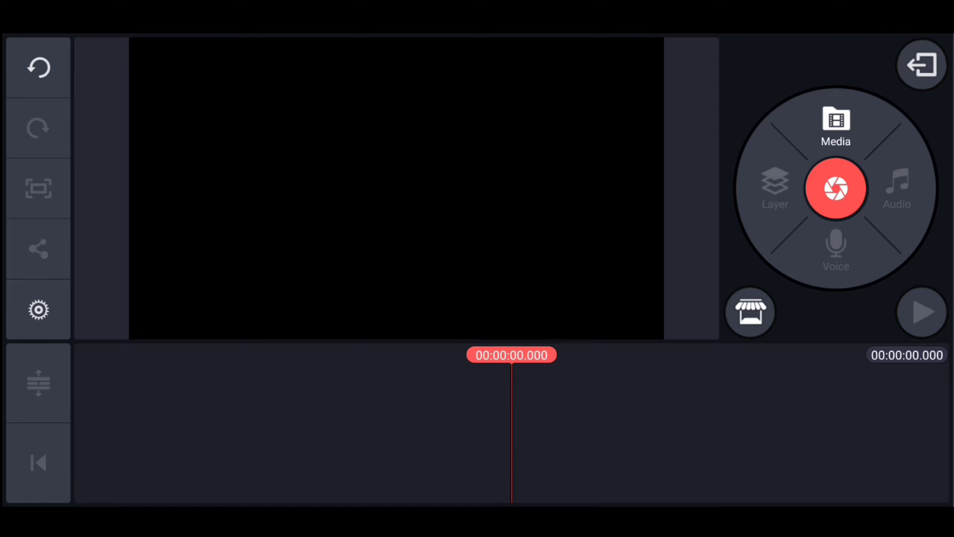
pyautogui.click(836, 127)
pyautogui.click(146, 138)
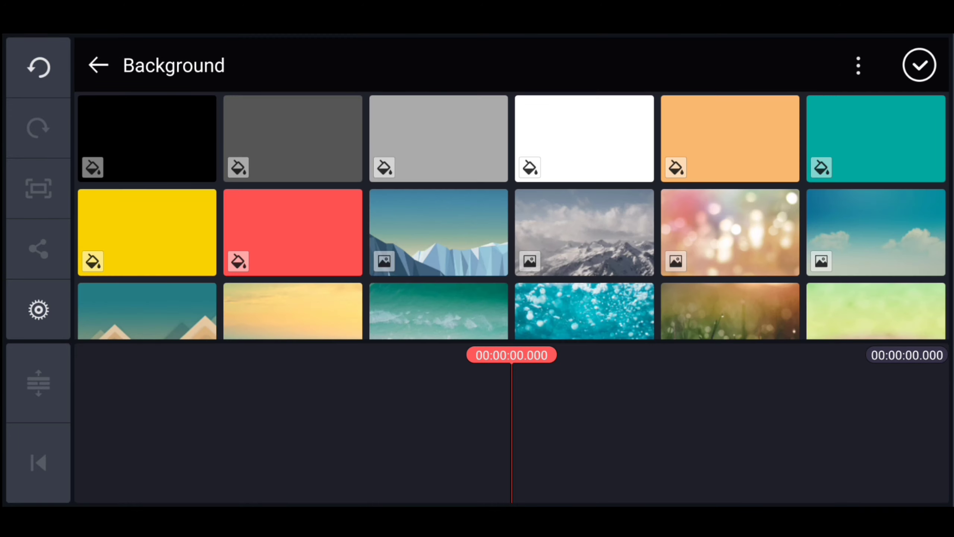
pyautogui.click(146, 138)
pyautogui.click(919, 64)
pyautogui.moveTo(514, 394); pyautogui.dragTo(742, 394)
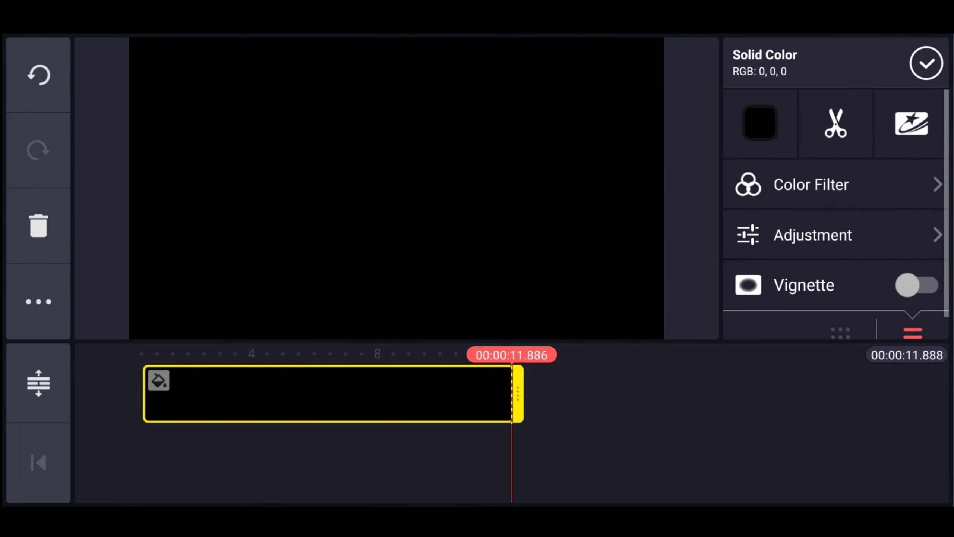
pyautogui.click(38, 463)
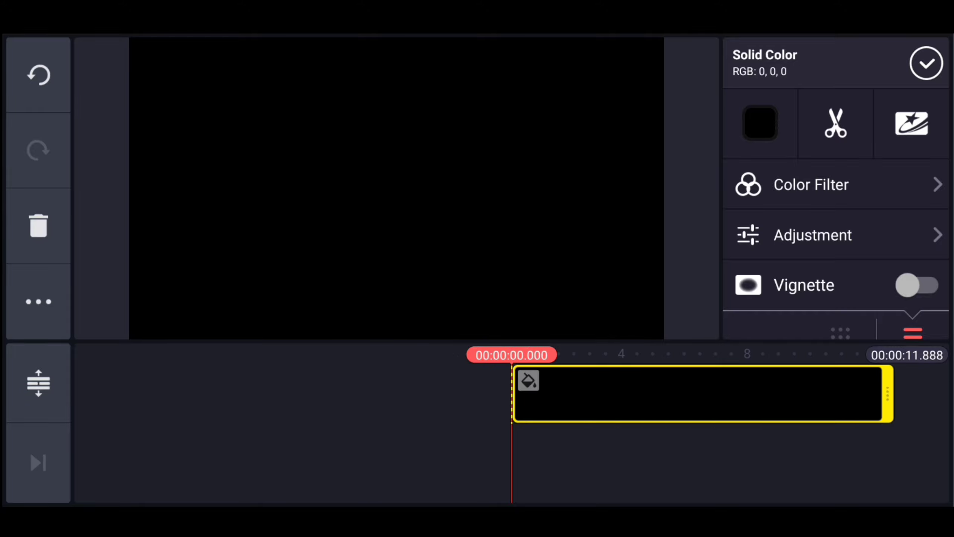
pyautogui.click(926, 63)
# - Add a text layer reading SYED
pyautogui.click(775, 188)
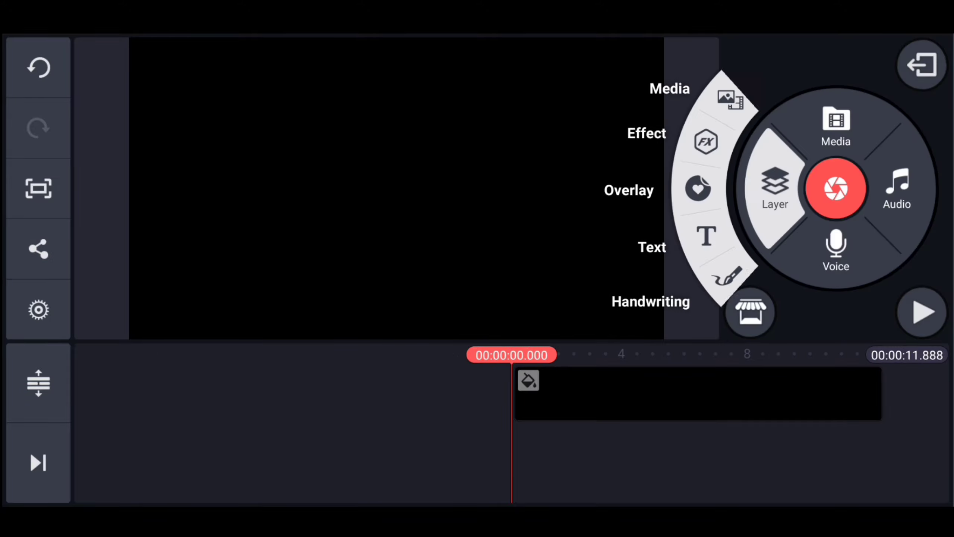
pyautogui.click(705, 236)
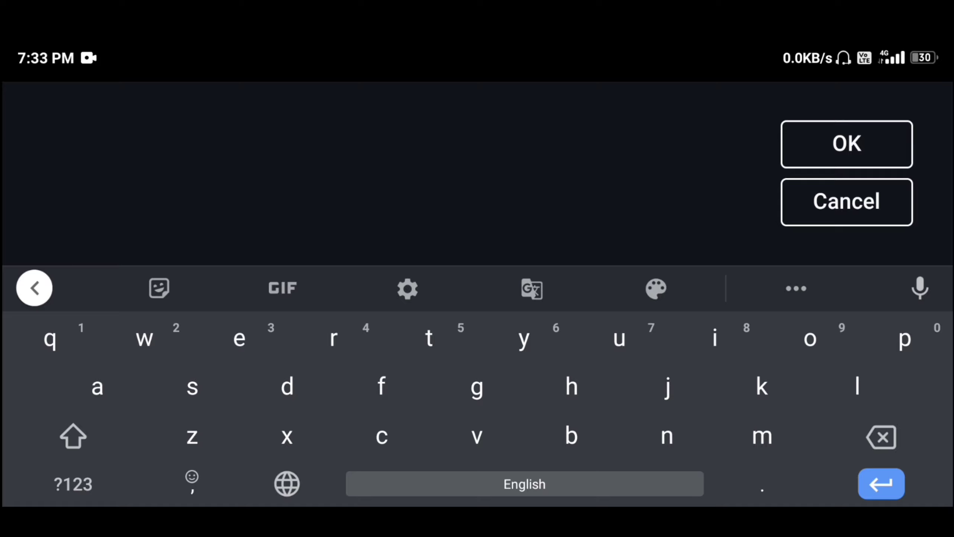
pyautogui.write('SYED')
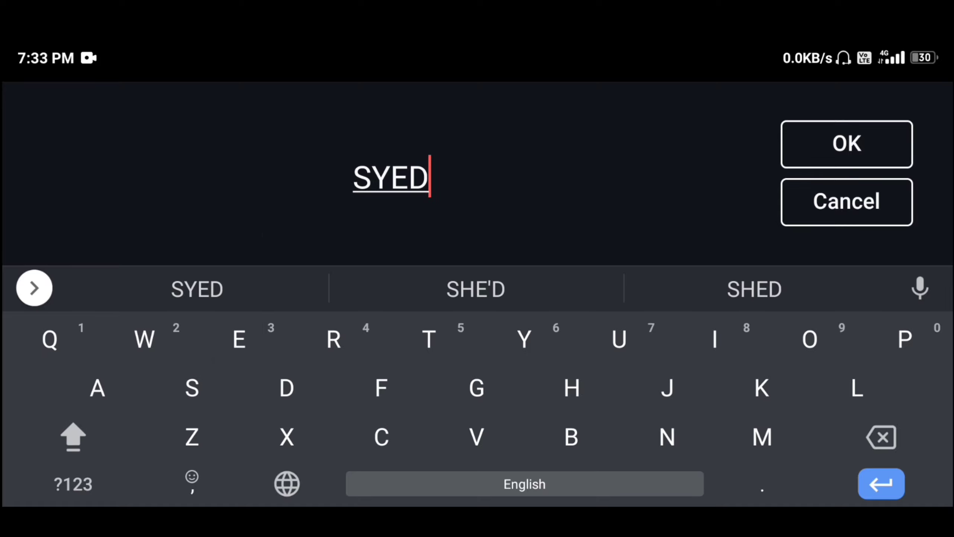
pyautogui.press('Return')
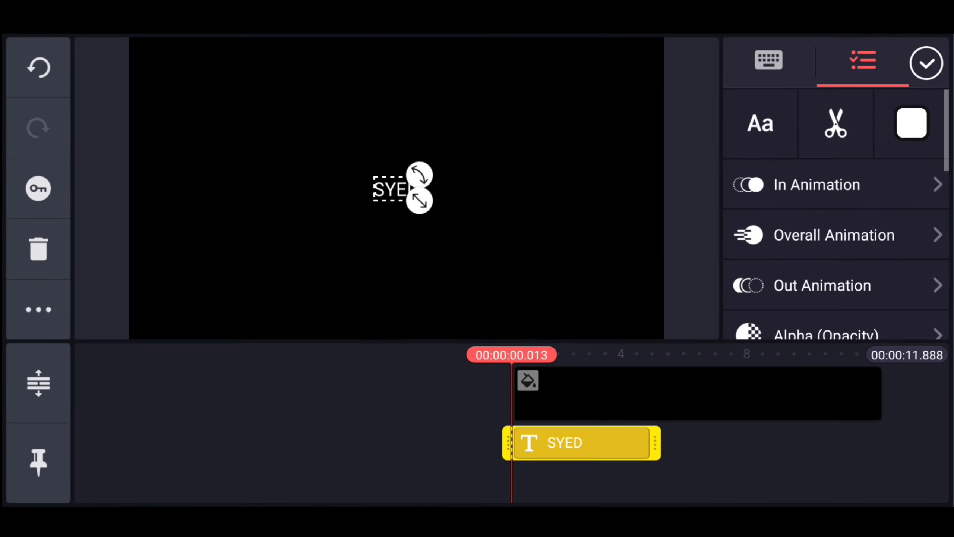
# - Browse the Asset Store fonts and view the Bebas Neue font details
pyautogui.click(760, 123)
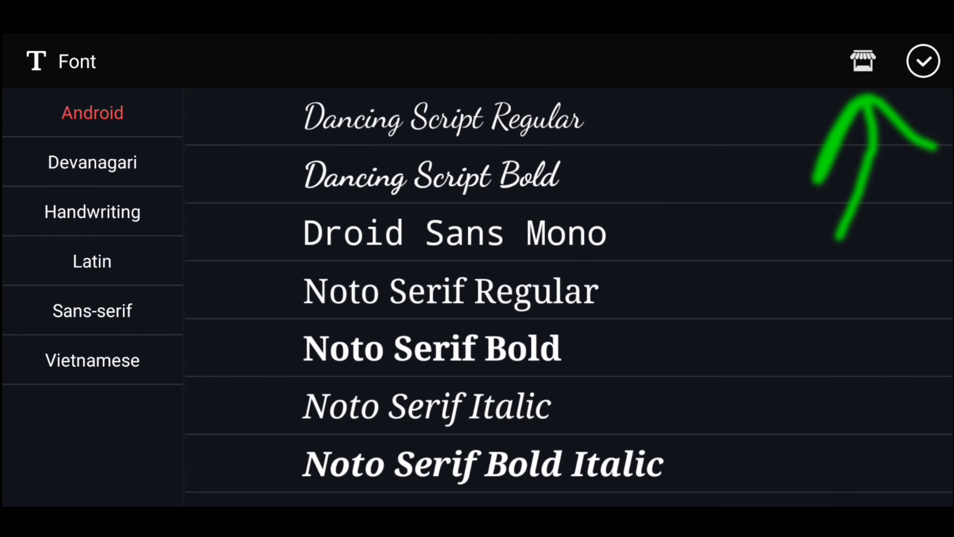
pyautogui.click(863, 61)
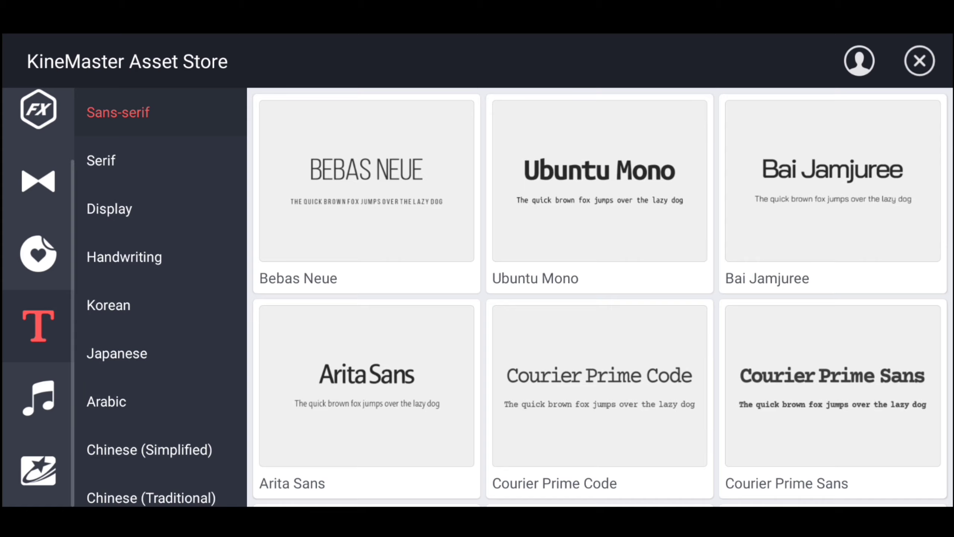
pyautogui.click(366, 183)
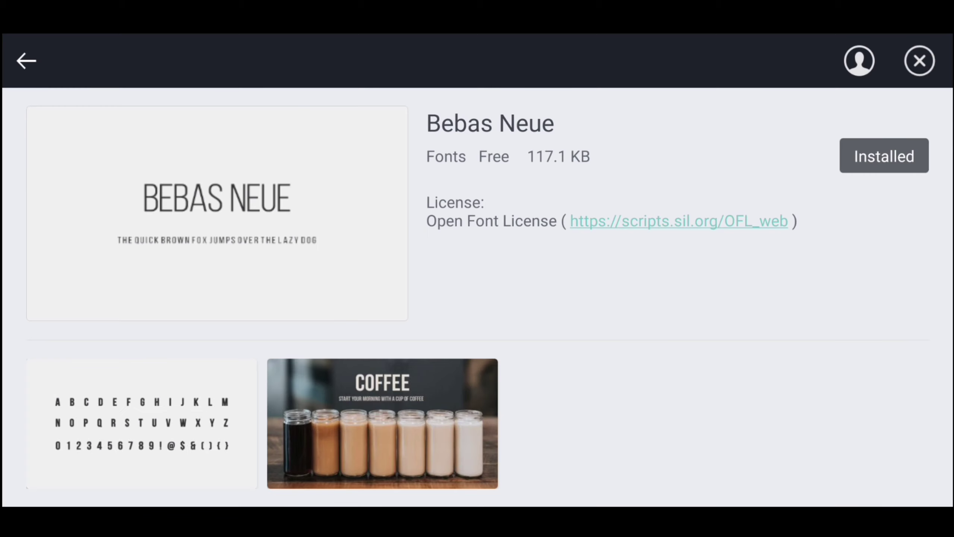
pyautogui.click(26, 61)
pyautogui.click(920, 61)
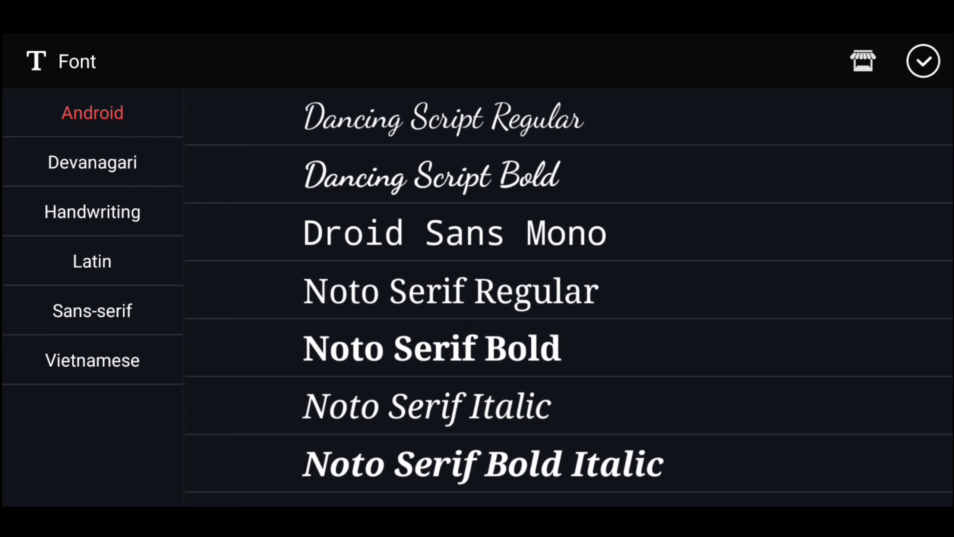
# - Apply Sans-serif Bebas Neue Bold to SYED, enlarge it, and stretch its layer to 12 seconds
pyautogui.click(92, 310)
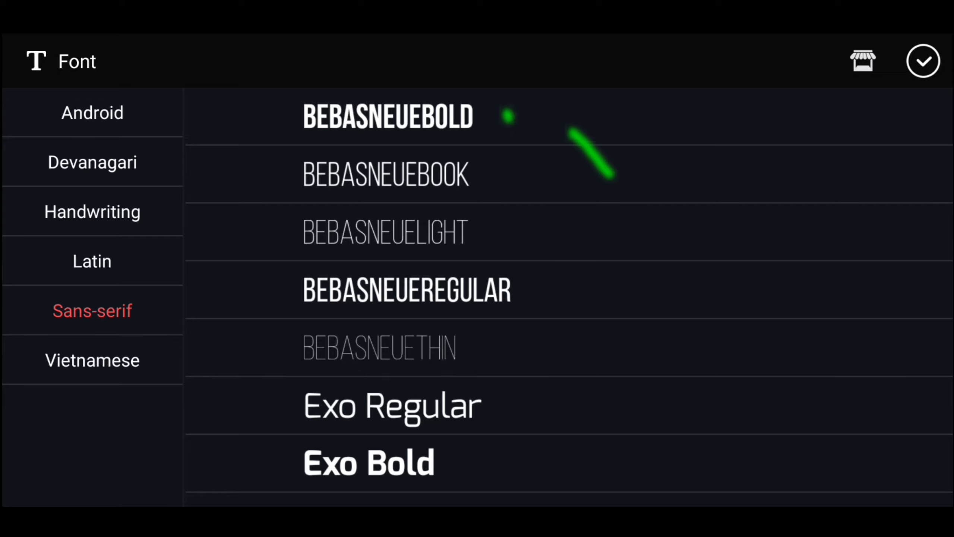
pyautogui.click(388, 116)
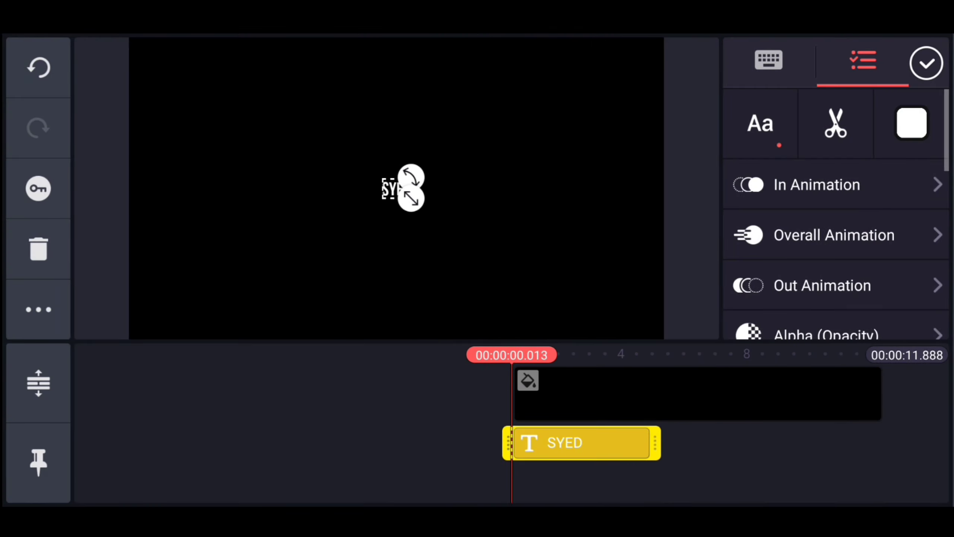
pyautogui.moveTo(412, 197); pyautogui.dragTo(454, 228)
pyautogui.moveTo(655, 443); pyautogui.dragTo(849, 443)
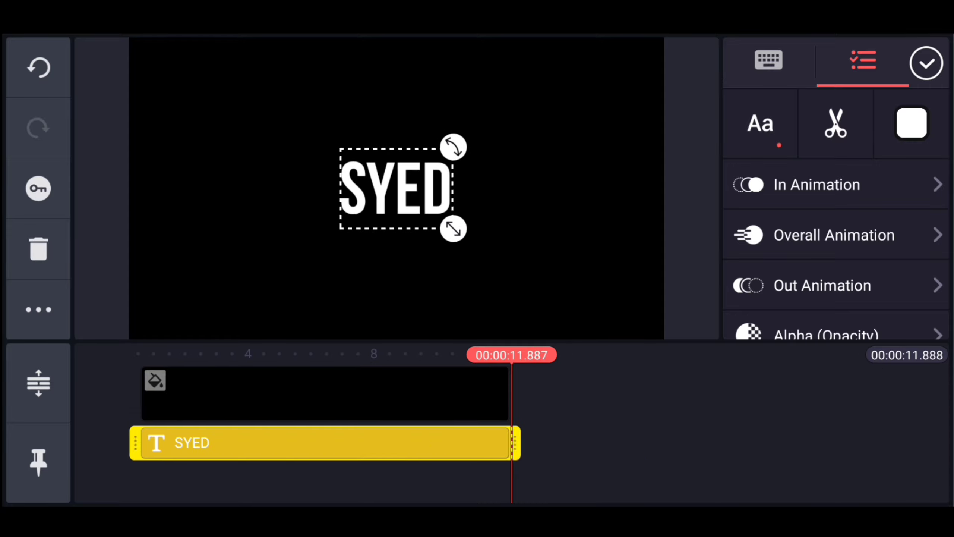
# - Add the Ink_in_Water clip from the download folder as a media layer
pyautogui.click(926, 62)
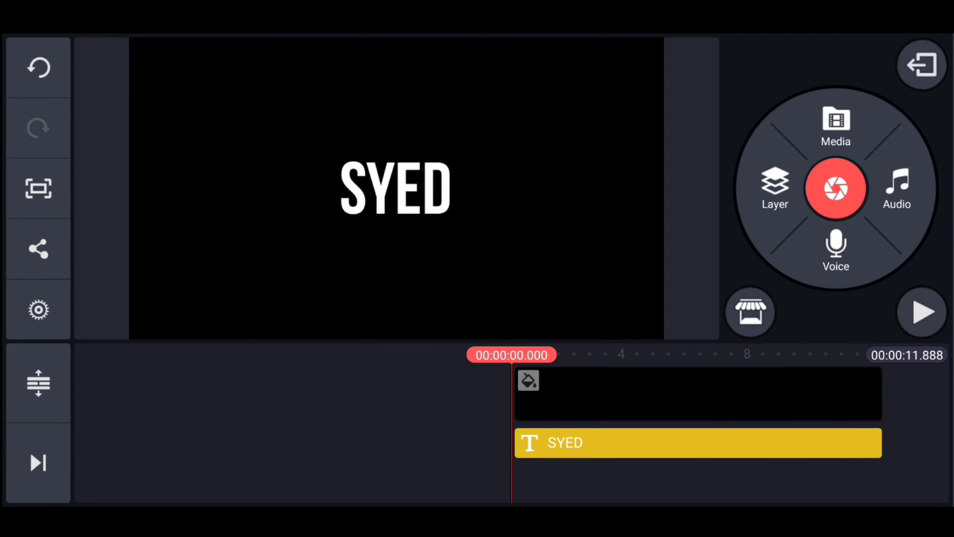
pyautogui.click(773, 187)
pyautogui.click(729, 96)
pyautogui.scroll(-3, 511, 216)
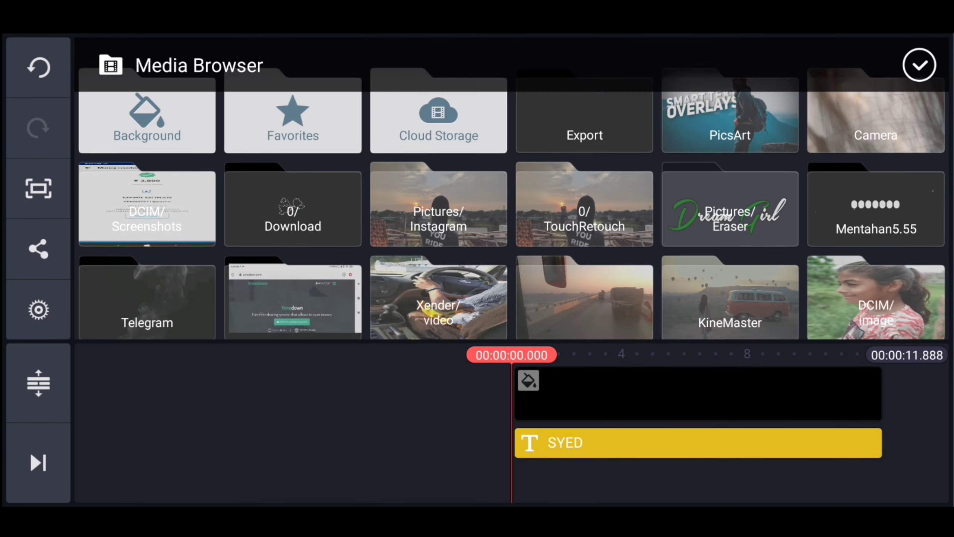
pyautogui.scroll(-3, 512, 217)
pyautogui.scroll(-3, 511, 217)
pyautogui.scroll(-3, 512, 217)
pyautogui.scroll(-3, 511, 189)
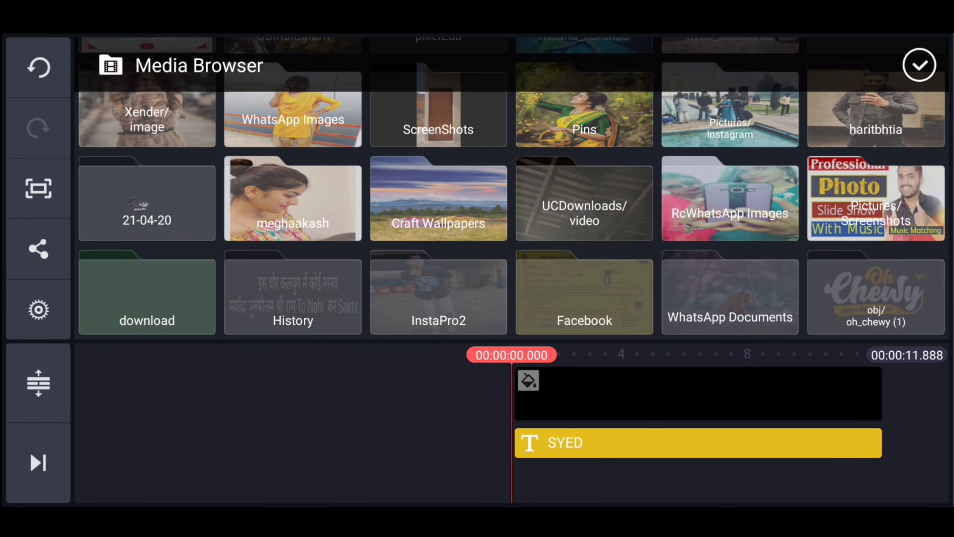
pyautogui.scroll(-2, 511, 189)
pyautogui.click(147, 187)
pyautogui.click(439, 136)
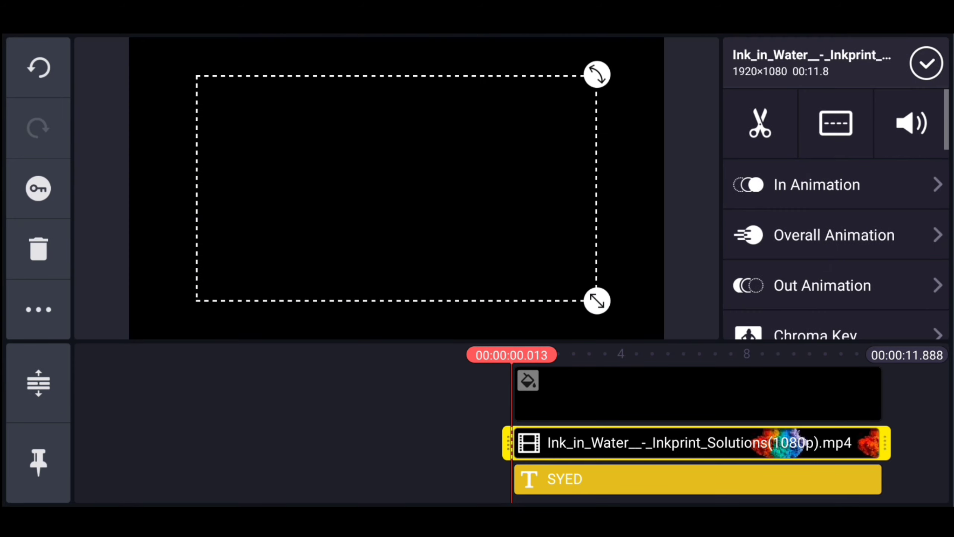
pyautogui.scroll(-5, 835, 261)
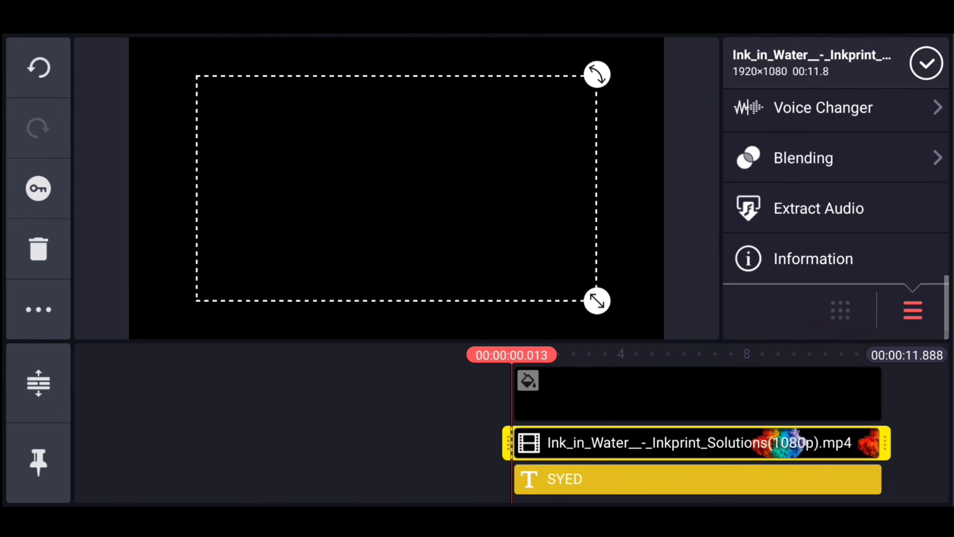
# - Set the ink footage's blending mode to Darken
pyautogui.click(805, 157)
pyautogui.scroll(-2, 835, 261)
pyautogui.scroll(-2, 834, 253)
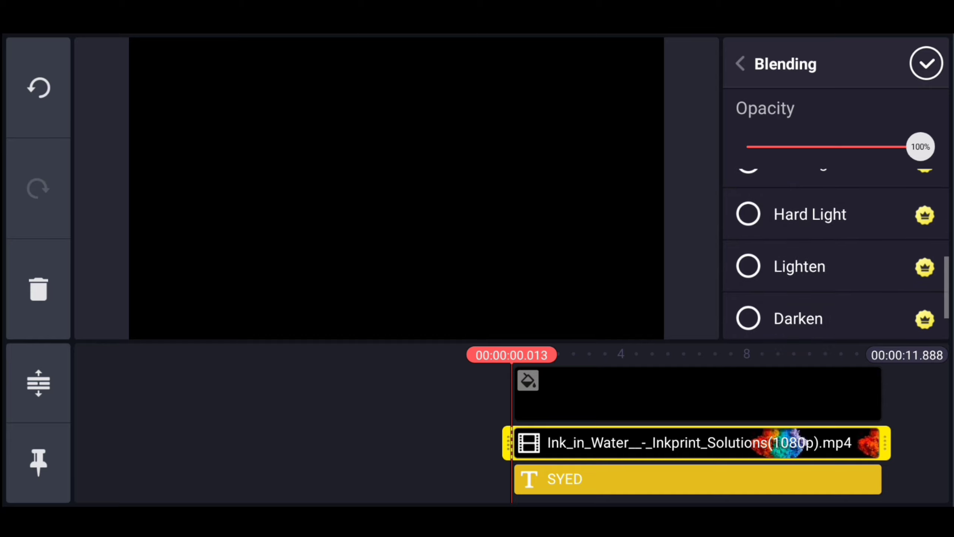
pyautogui.click(798, 318)
pyautogui.moveTo(671, 395); pyautogui.dragTo(565, 395)
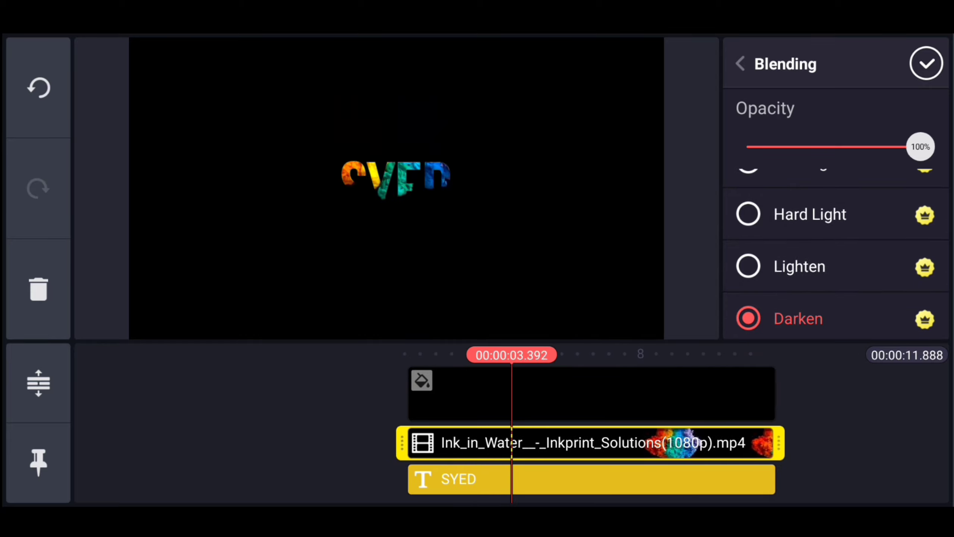
pyautogui.click(925, 63)
pyautogui.moveTo(596, 396); pyautogui.dragTo(539, 396)
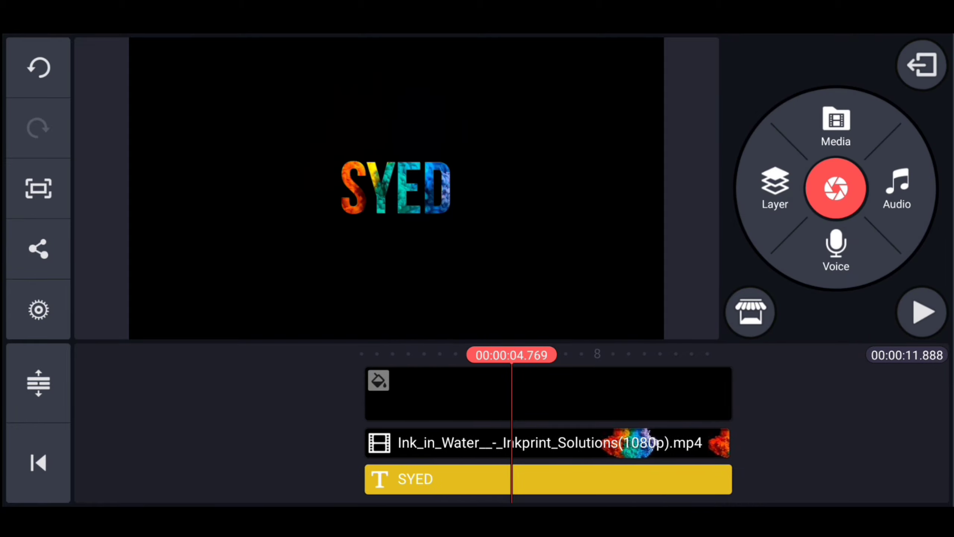
pyautogui.moveTo(597, 395)
pyautogui.mouseDown()
pyautogui.moveTo(434, 395)
pyautogui.moveTo(682, 395)
pyautogui.mouseUp()
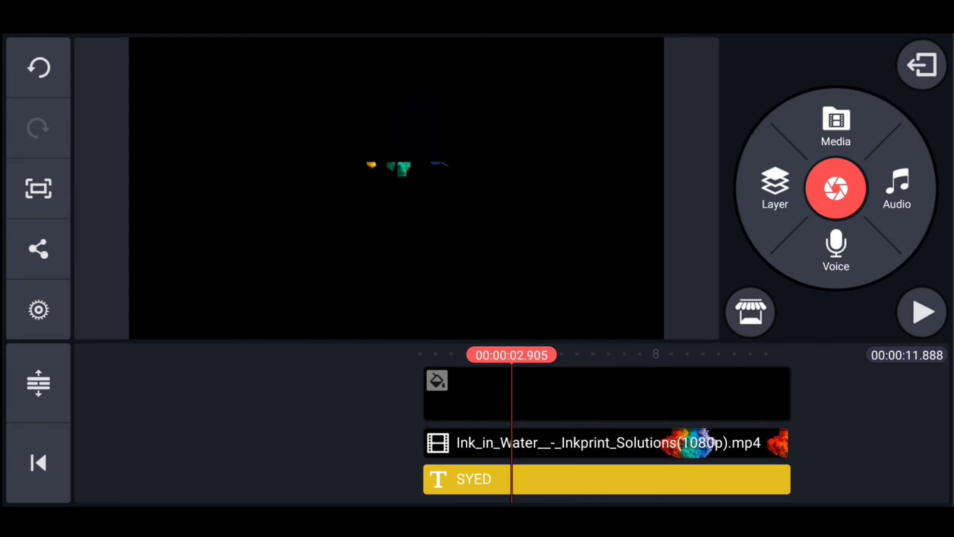
# - Trim the ink footage to the left of the playhead
pyautogui.click(641, 443)
pyautogui.click(760, 123)
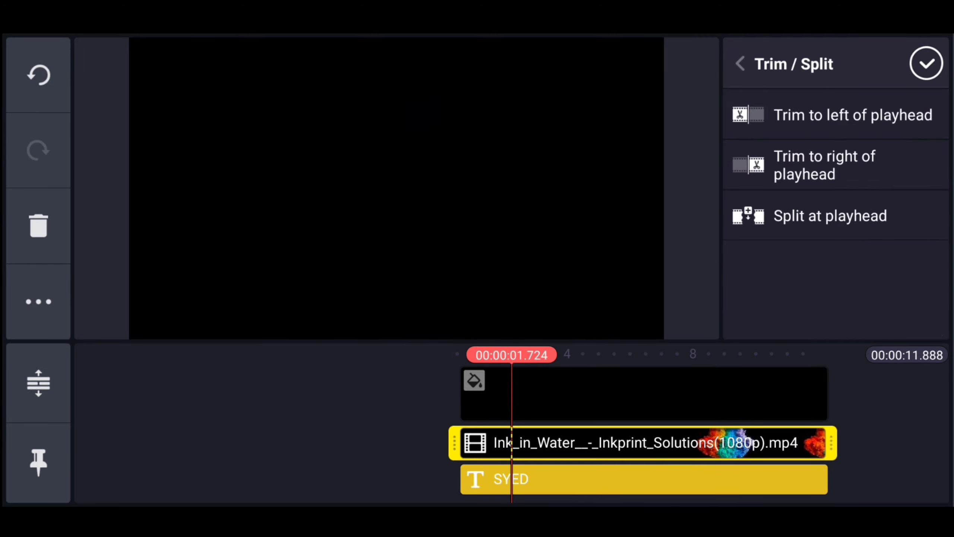
pyautogui.click(853, 115)
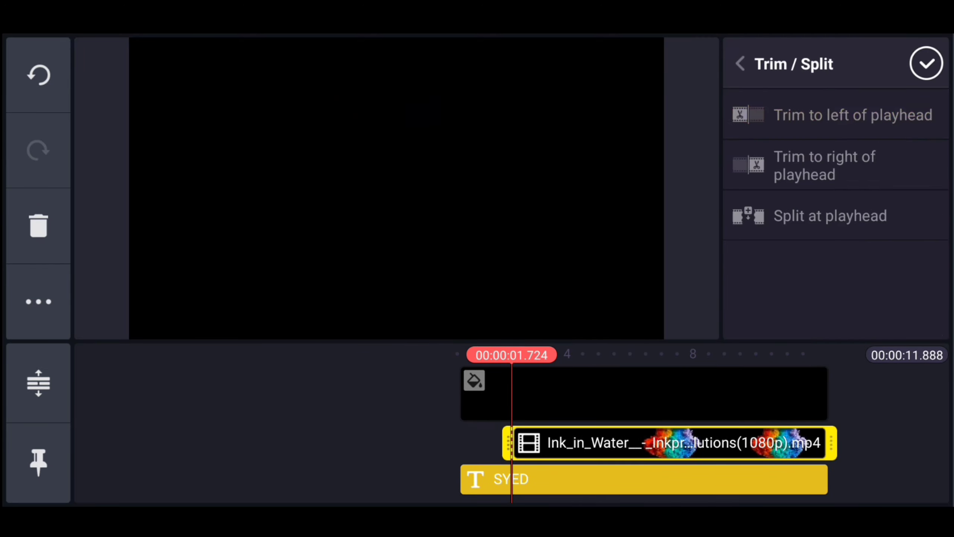
pyautogui.click(926, 63)
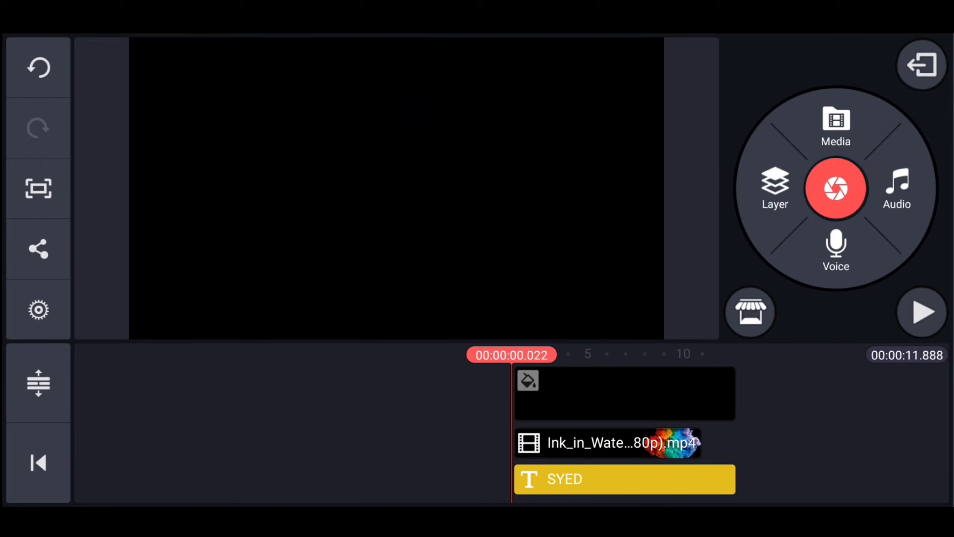
# - Cut the black background after the playhead at about 10 seconds
pyautogui.moveTo(670, 442); pyautogui.dragTo(509, 443)
pyautogui.click(456, 443)
pyautogui.moveTo(566, 402); pyautogui.dragTo(522, 403)
pyautogui.click(447, 395)
pyautogui.click(835, 122)
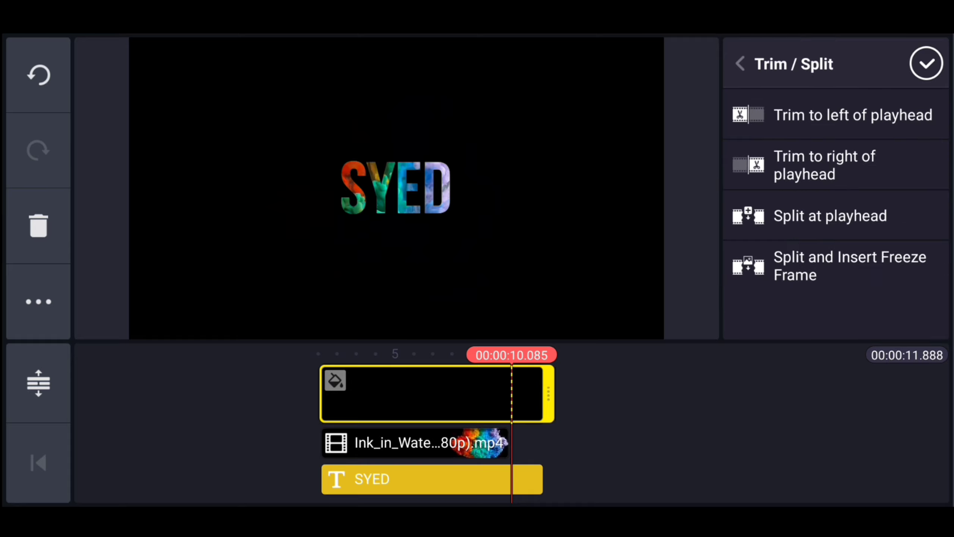
pyautogui.click(824, 166)
pyautogui.click(925, 63)
pyautogui.click(39, 462)
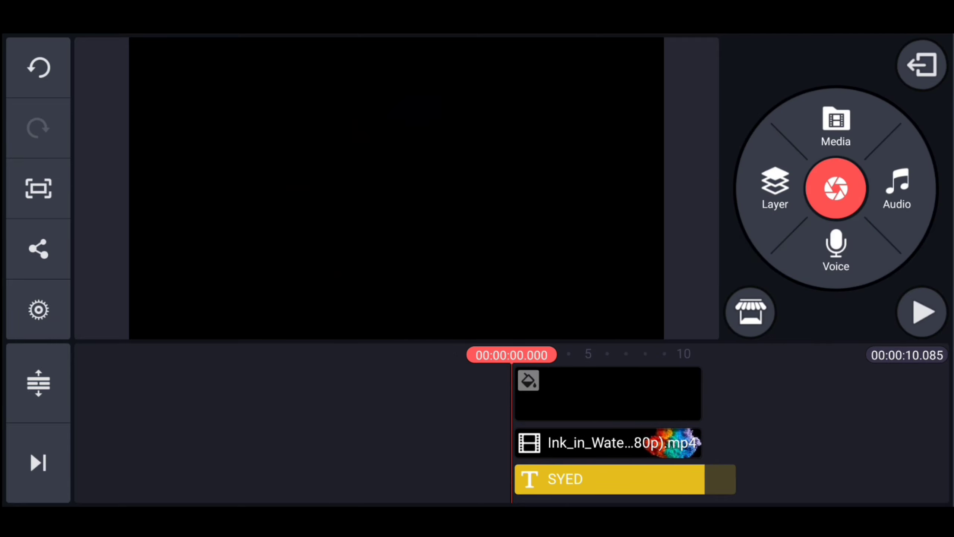
pyautogui.click(923, 313)
pyautogui.click(896, 190)
pyautogui.scroll(-5, 566, 224)
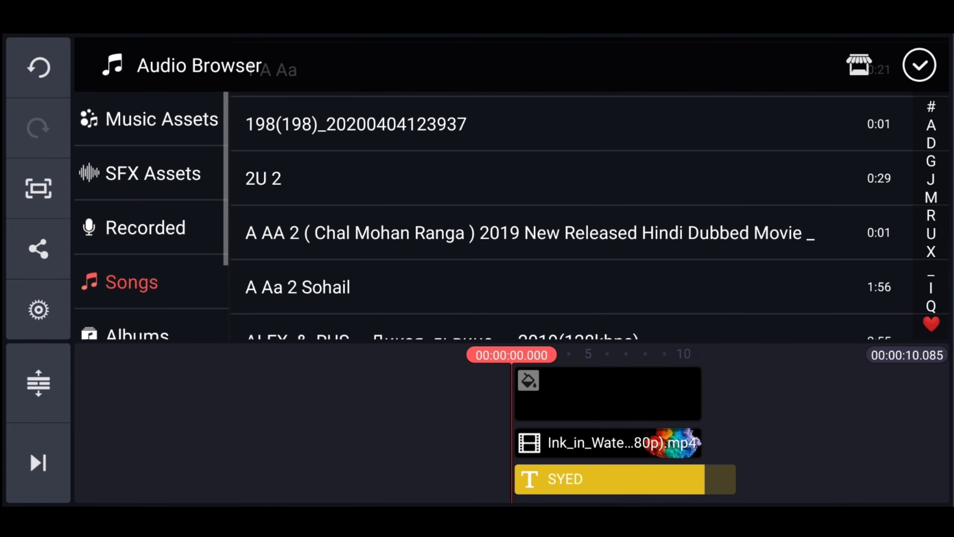
pyautogui.scroll(-3, 566, 224)
pyautogui.scroll(-3, 567, 224)
pyautogui.scroll(-3, 566, 224)
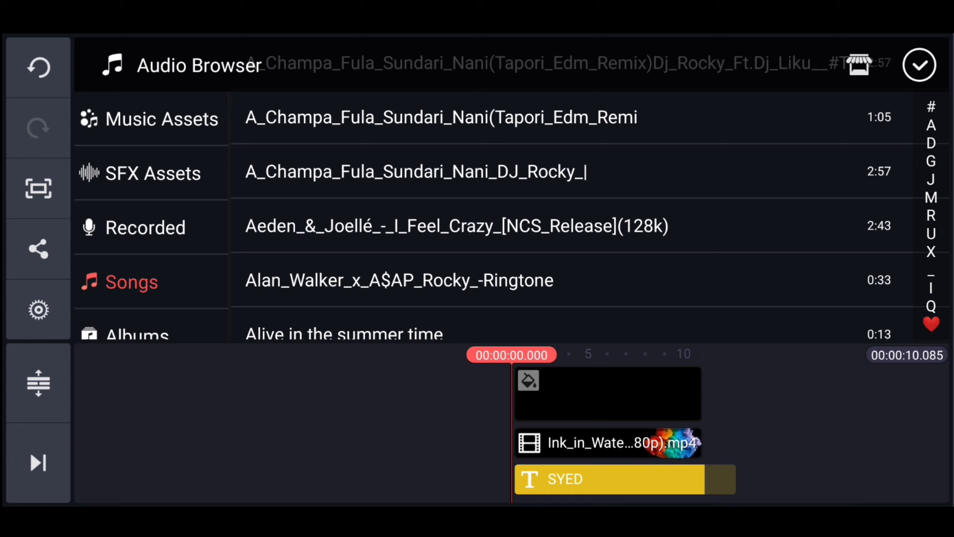
pyautogui.scroll(-3, 566, 224)
pyautogui.scroll(-4, 567, 223)
pyautogui.scroll(-4, 566, 224)
pyautogui.scroll(1, 567, 223)
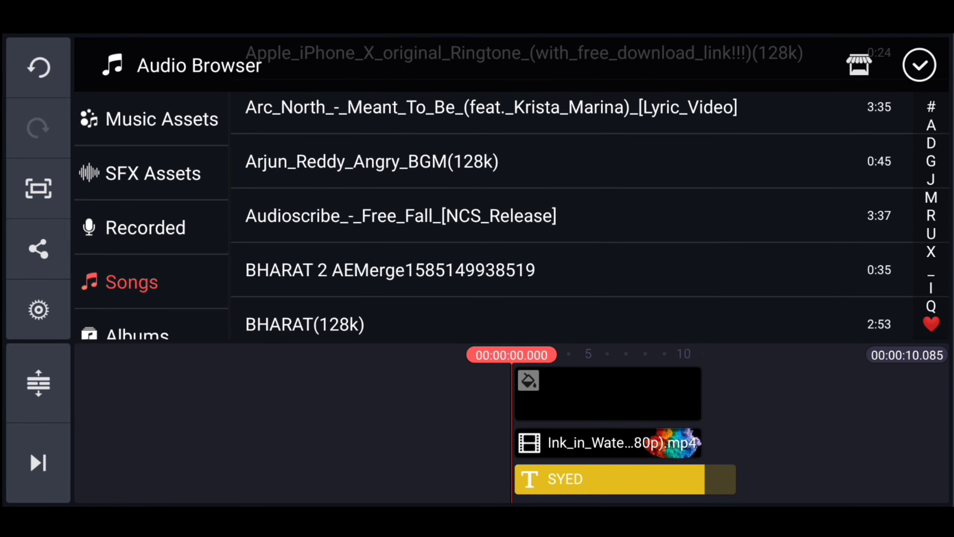
# - Add the Arjun_Reddy_Angry_BGM song as a music track
pyautogui.click(372, 161)
pyautogui.click(794, 160)
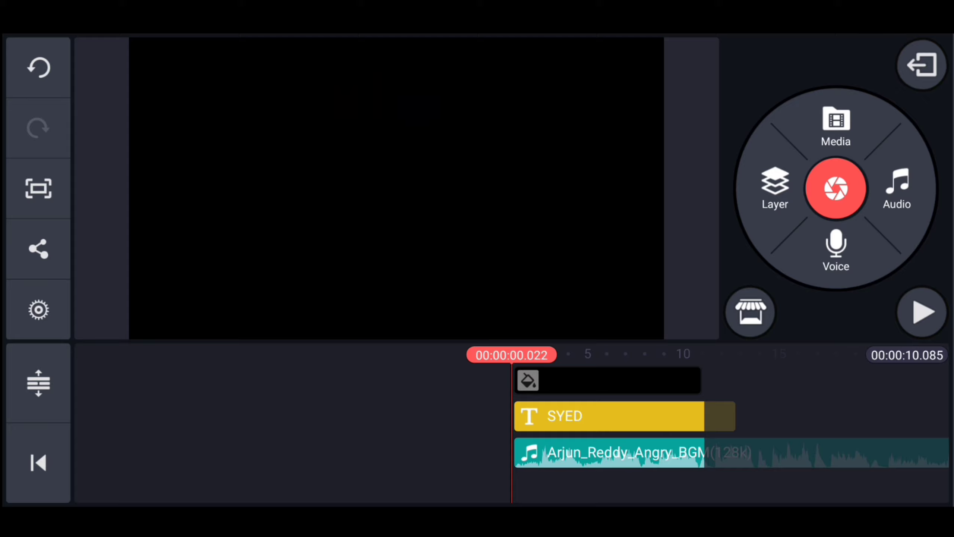
pyautogui.click(39, 248)
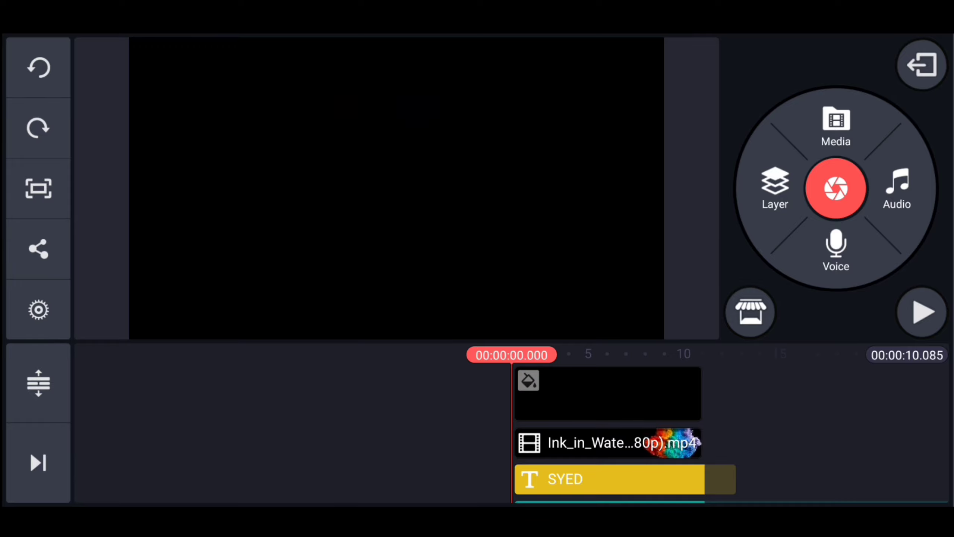
# - Delete the ink-in-water clip and add the FumeFx smoke clip from the download folder
pyautogui.click(608, 443)
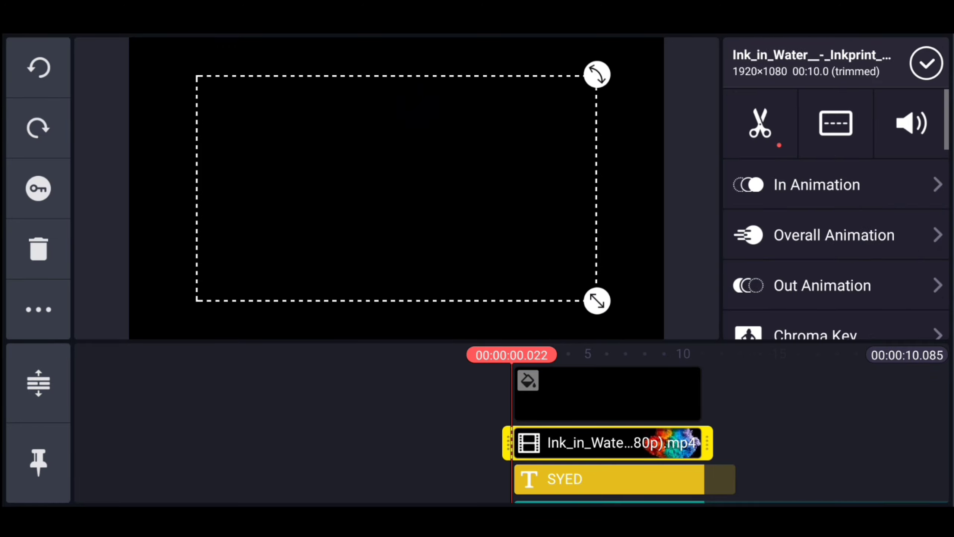
pyautogui.click(37, 246)
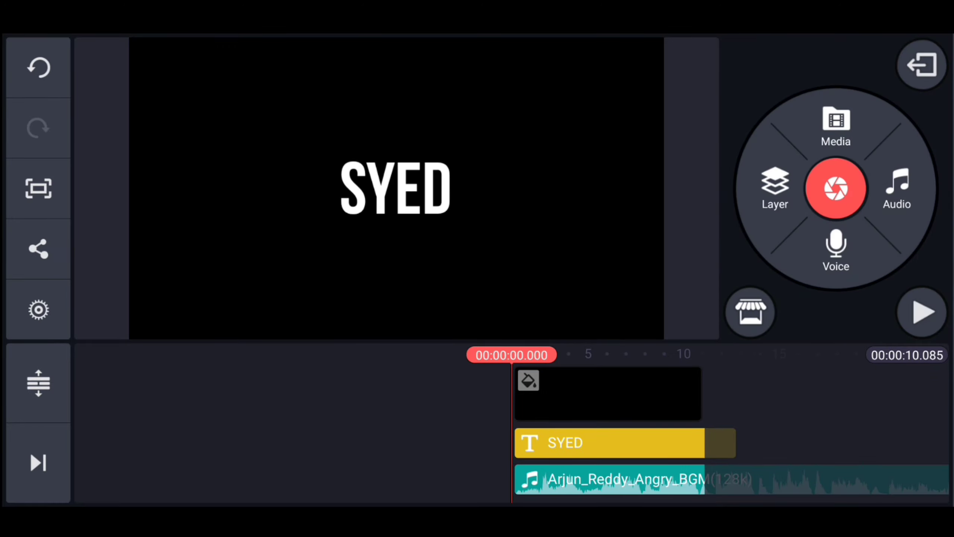
pyautogui.click(774, 183)
pyautogui.click(730, 98)
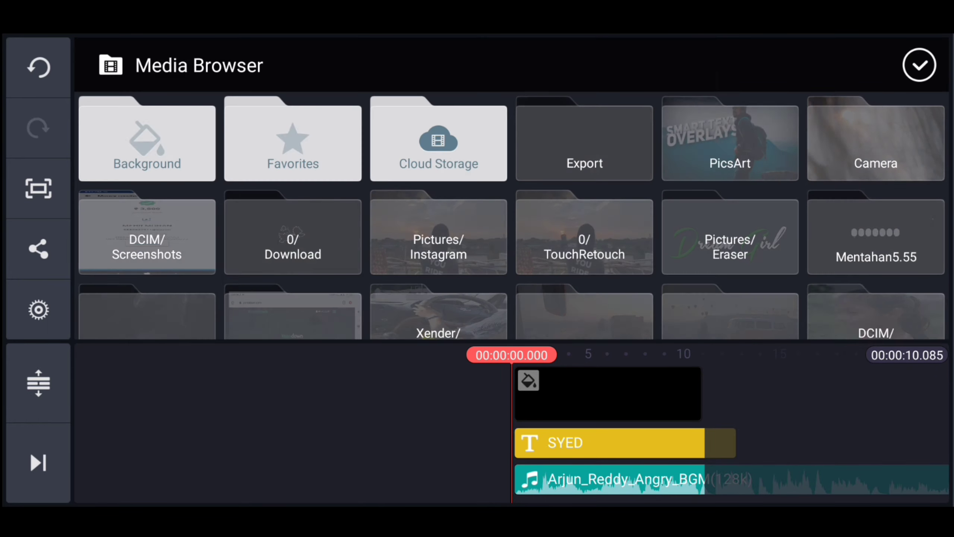
pyautogui.scroll(-10, 513, 189)
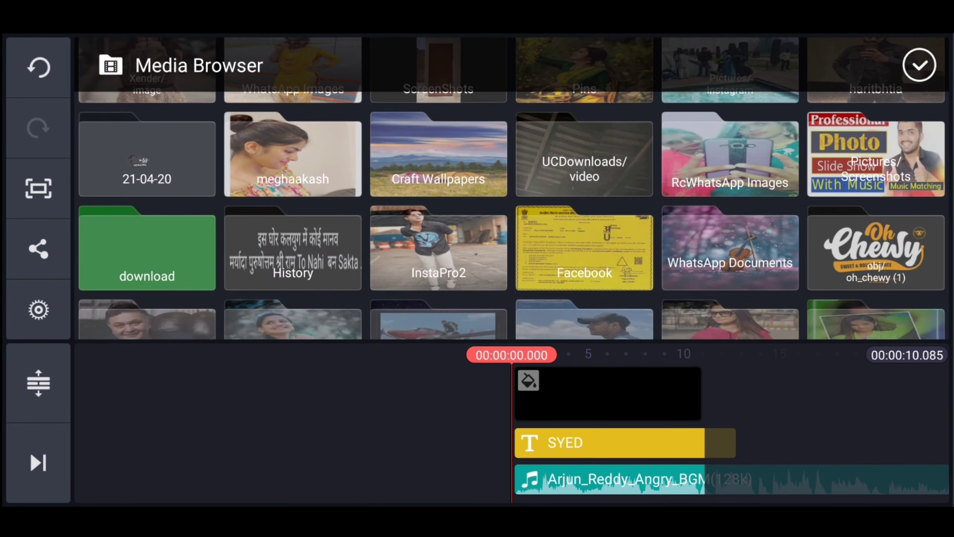
pyautogui.click(146, 252)
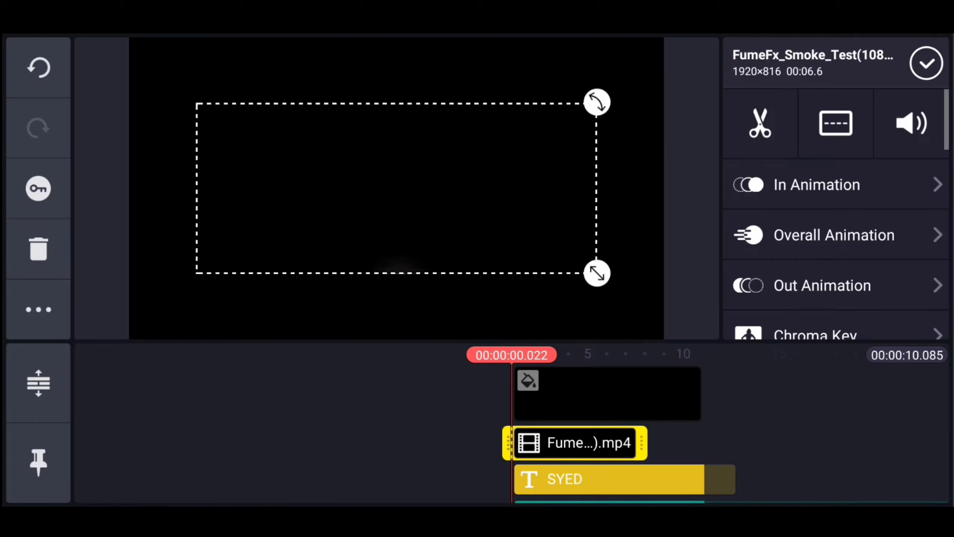
# - Set the smoke clip's blending mode to Darken
pyautogui.moveTo(566, 395)
pyautogui.mouseDown()
pyautogui.moveTo(479, 395)
pyautogui.moveTo(528, 395)
pyautogui.mouseUp()
pyautogui.scroll(-5, 835, 261)
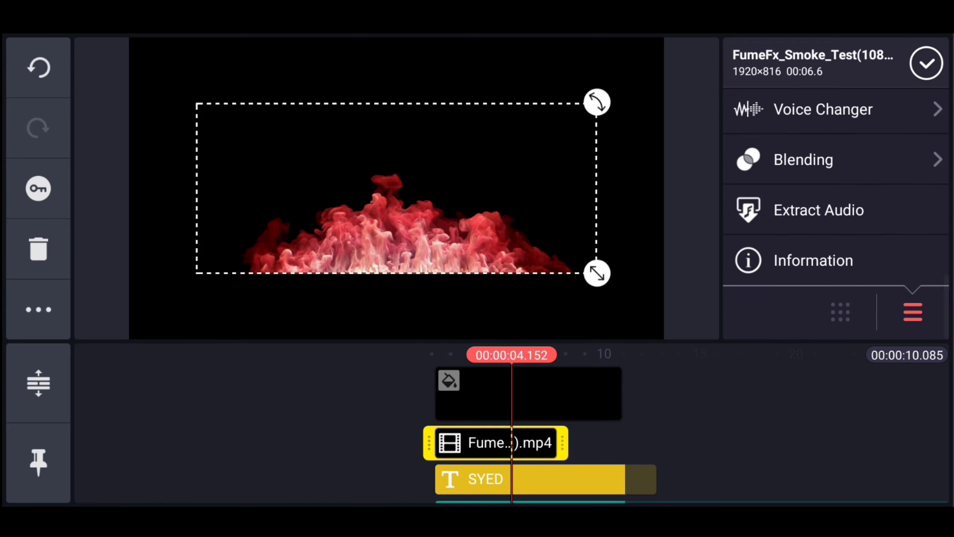
pyautogui.click(827, 160)
pyautogui.scroll(-3, 835, 254)
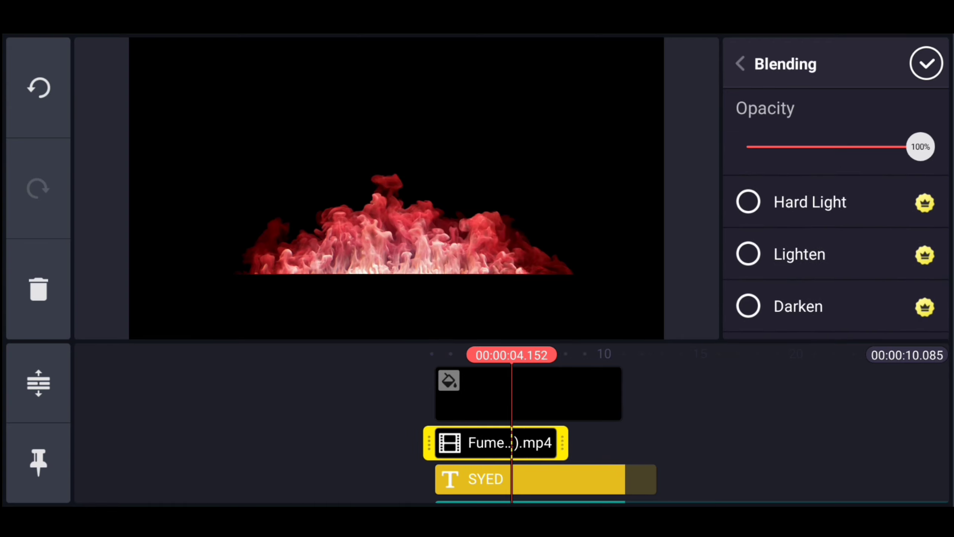
pyautogui.click(797, 306)
pyautogui.scroll(5, 835, 253)
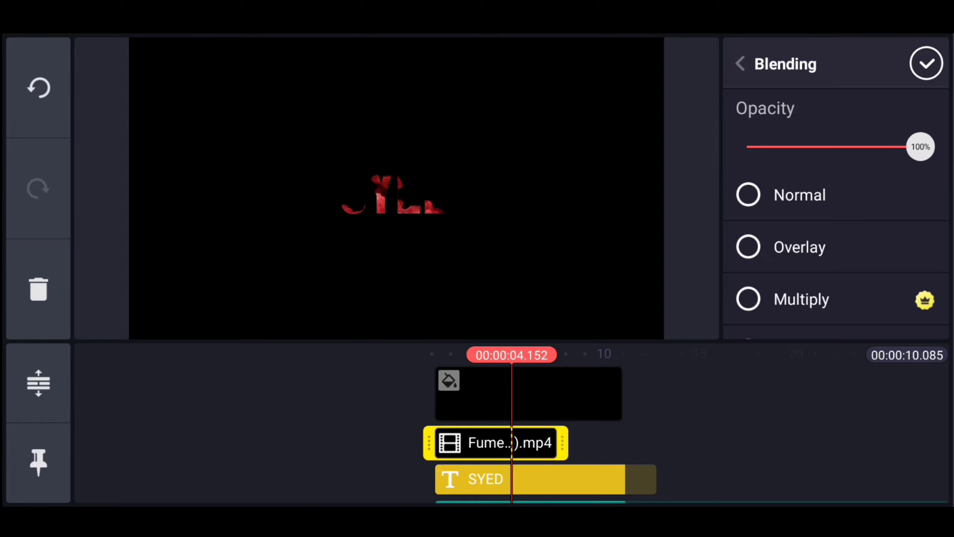
pyautogui.click(925, 64)
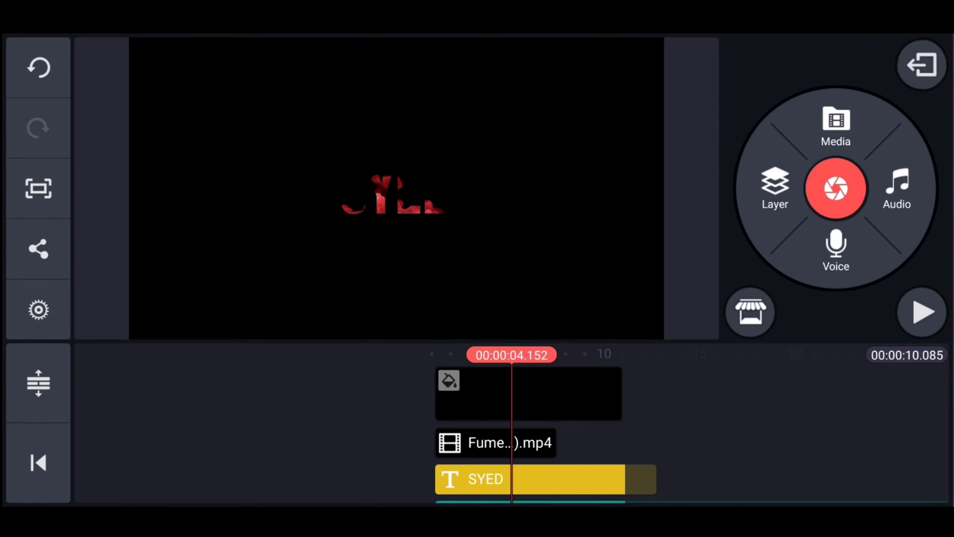
# - Trim the black background after the playhead so the project ends near 6.7 seconds
pyautogui.click(500, 443)
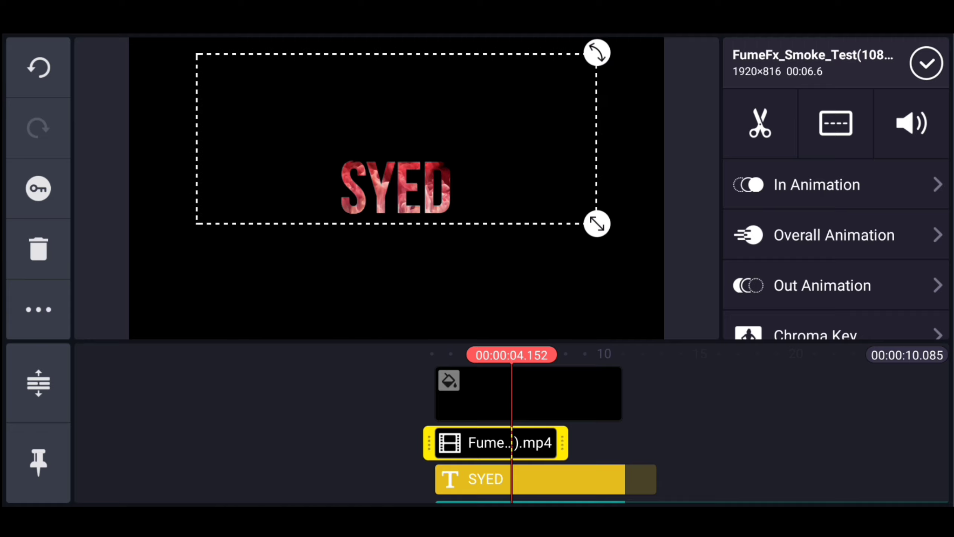
pyautogui.moveTo(298, 395); pyautogui.dragTo(378, 395)
pyautogui.click(926, 65)
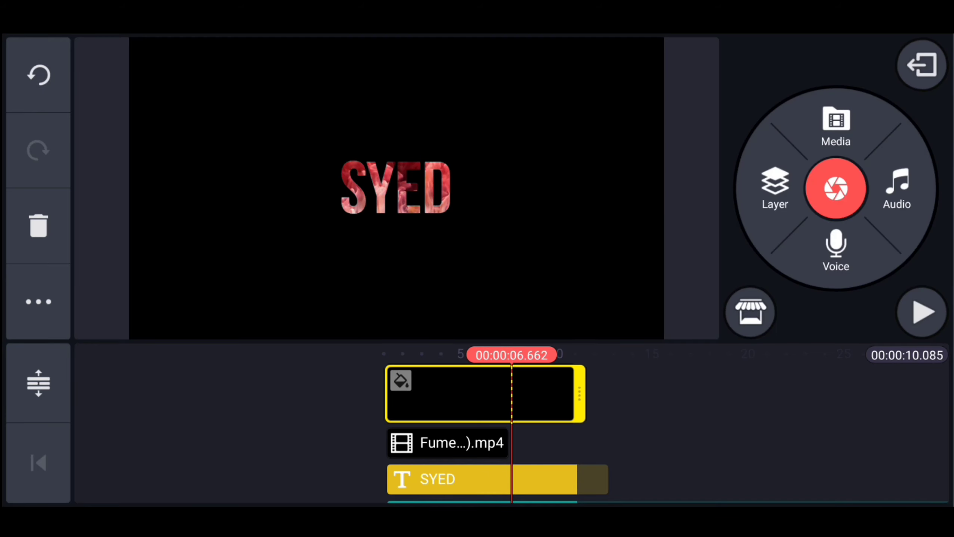
pyautogui.click(484, 393)
pyautogui.click(835, 121)
pyautogui.click(829, 166)
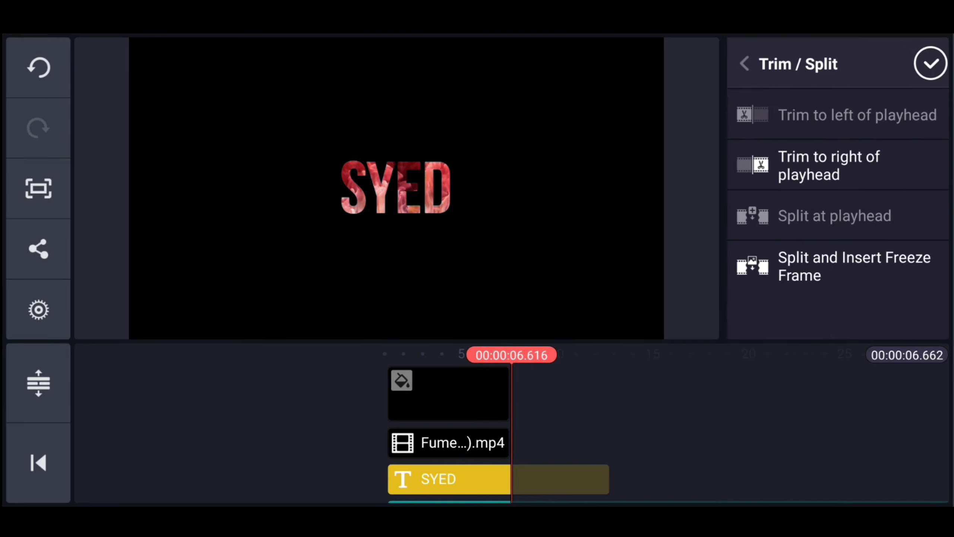
pyautogui.click(931, 64)
pyautogui.click(38, 463)
pyautogui.click(38, 248)
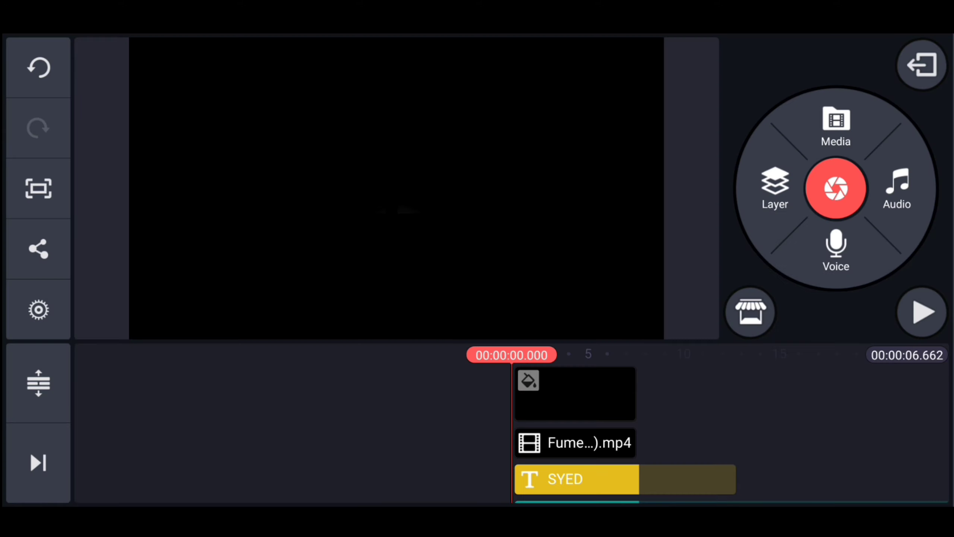
pyautogui.moveTo(574, 395); pyautogui.dragTo(515, 396)
# - Delete the smoke clip and add the Fire_Effect video from the download folder
pyautogui.click(522, 443)
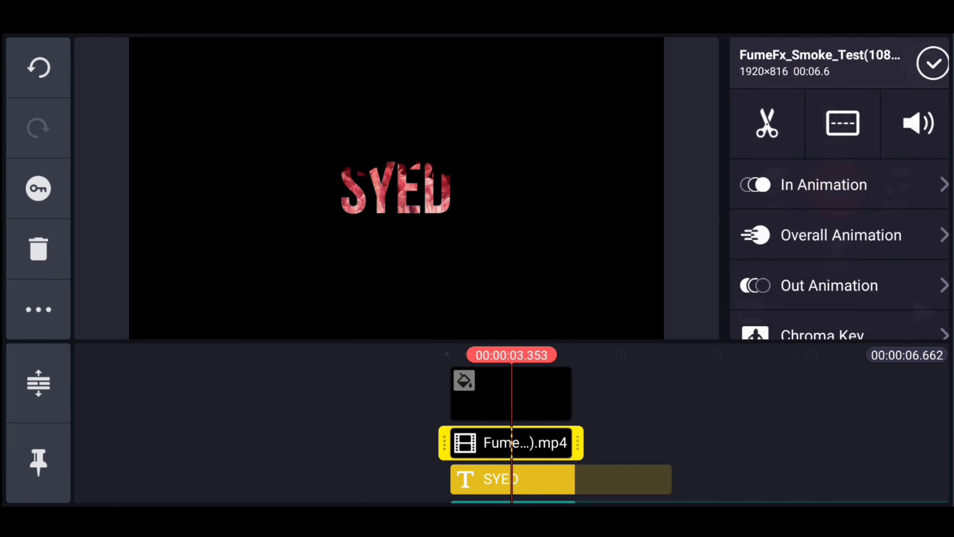
pyautogui.click(38, 249)
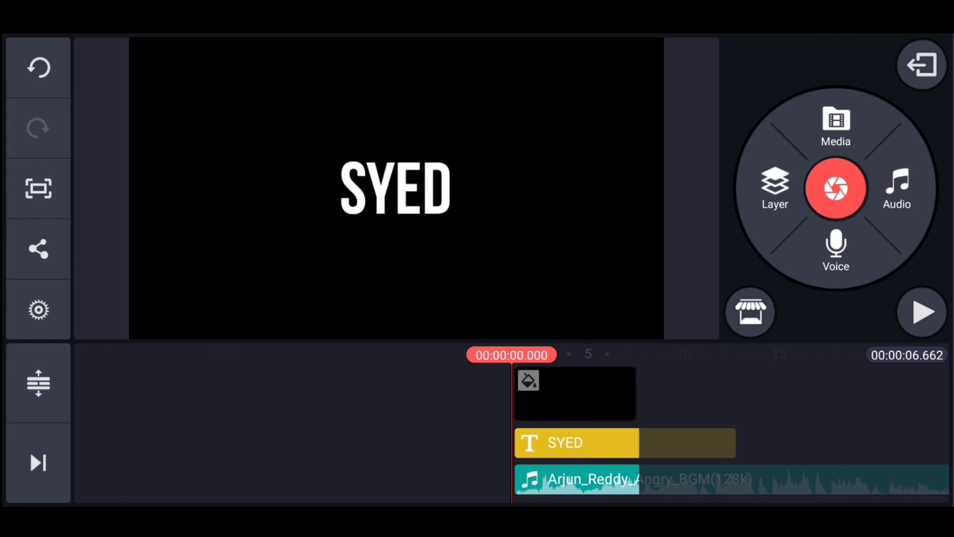
pyautogui.click(775, 190)
pyautogui.click(729, 98)
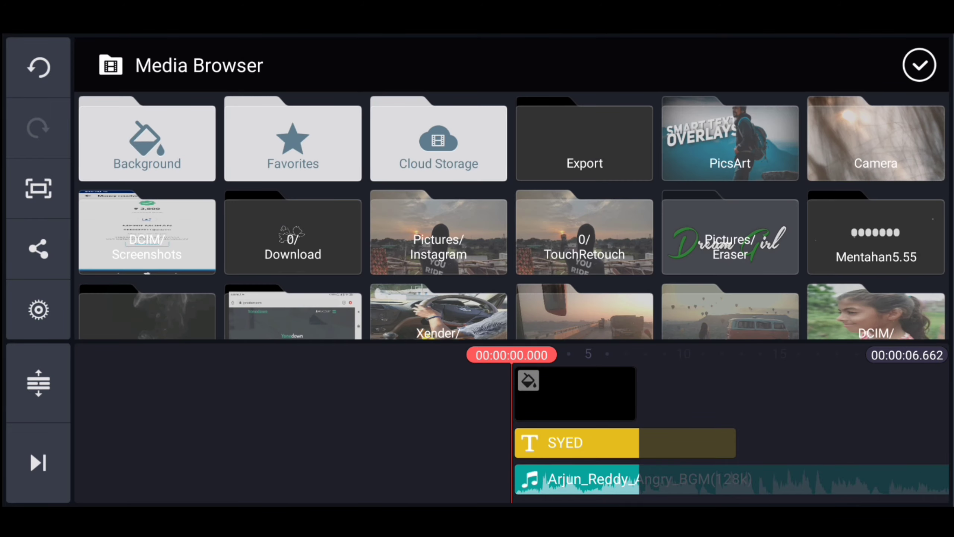
pyautogui.scroll(-10, 512, 216)
pyautogui.click(147, 306)
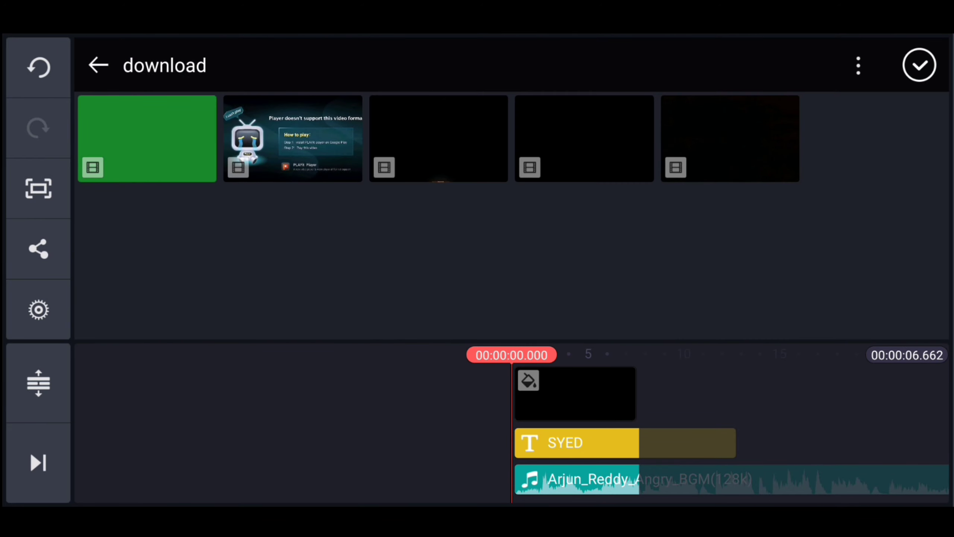
pyautogui.click(438, 138)
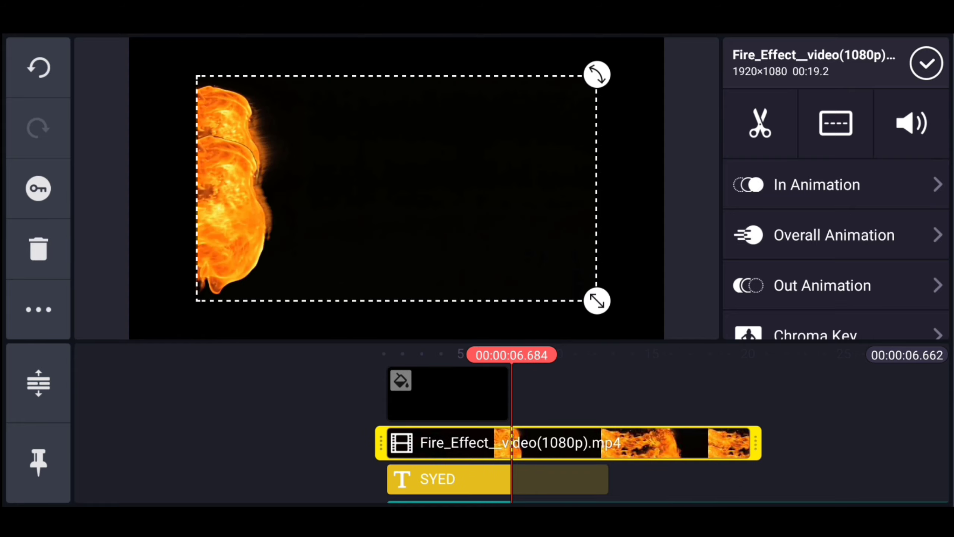
# - Trim the fire clip to the left of the playhead and move it to 0:00
pyautogui.click(759, 123)
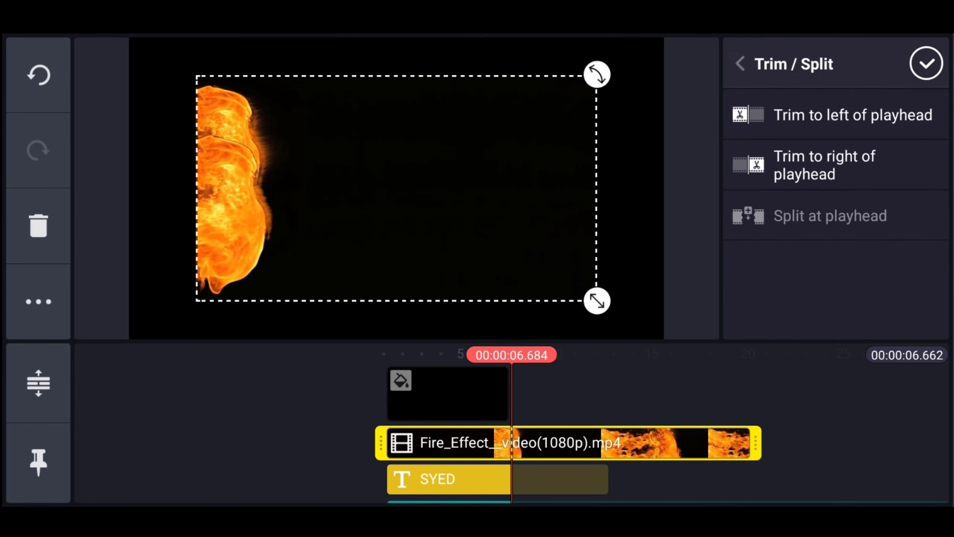
pyautogui.click(853, 115)
pyautogui.click(926, 64)
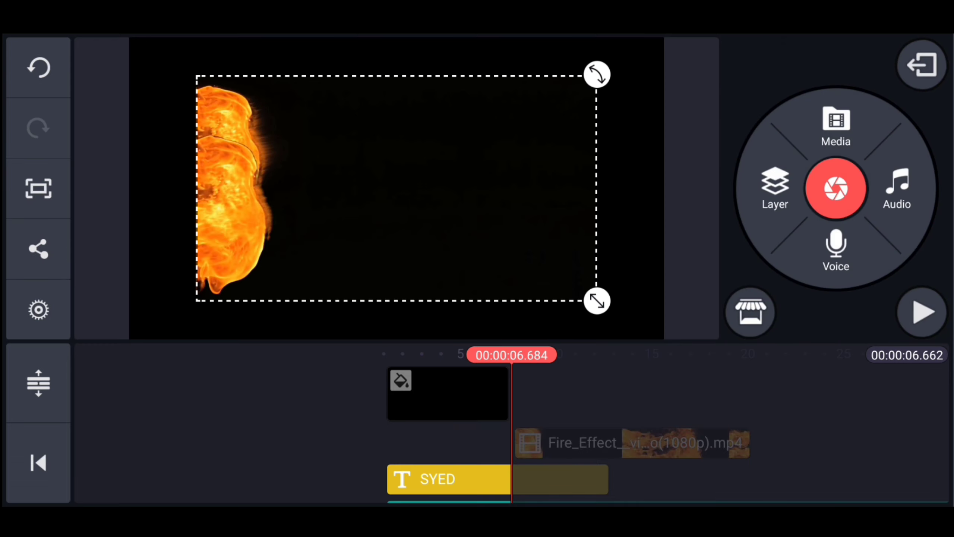
pyautogui.moveTo(633, 443); pyautogui.dragTo(505, 443)
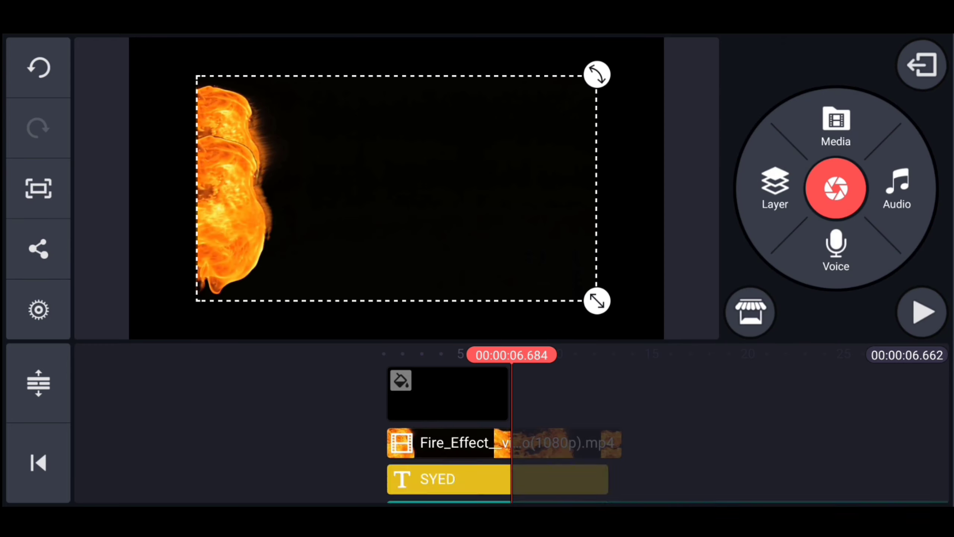
pyautogui.click(39, 463)
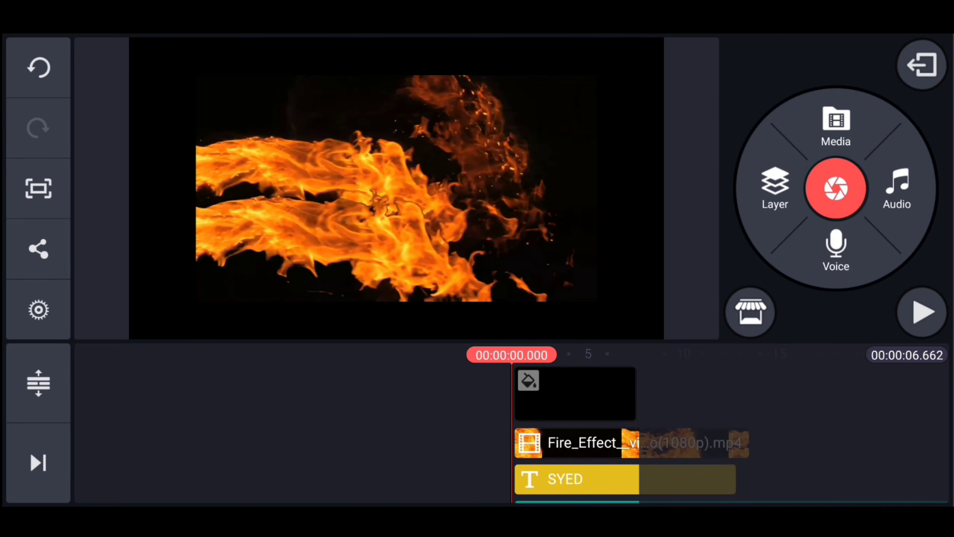
# - Set the fire clip's blending mode to Darken
pyautogui.click(633, 442)
pyautogui.scroll(-5, 835, 186)
pyautogui.click(803, 160)
pyautogui.scroll(-3, 834, 254)
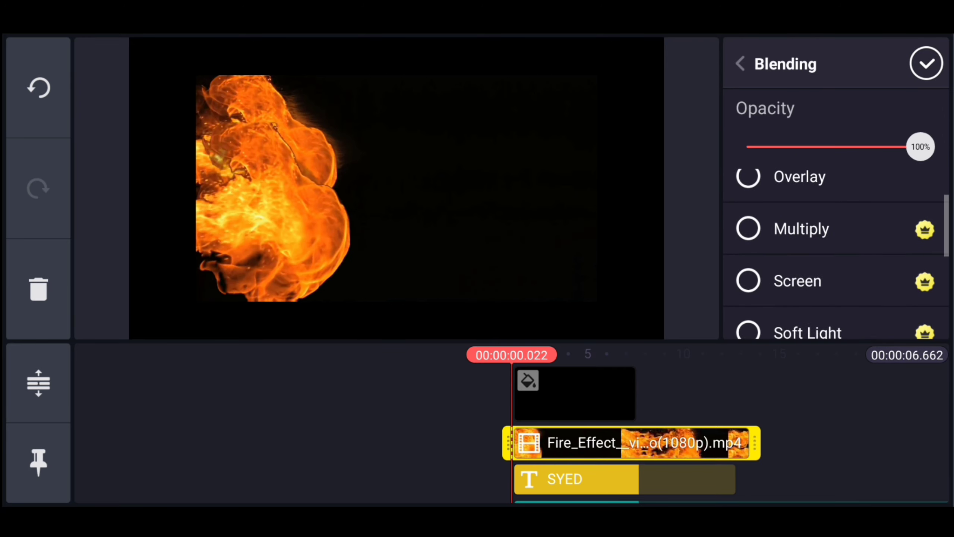
pyautogui.scroll(-3, 835, 254)
pyautogui.scroll(-1, 835, 253)
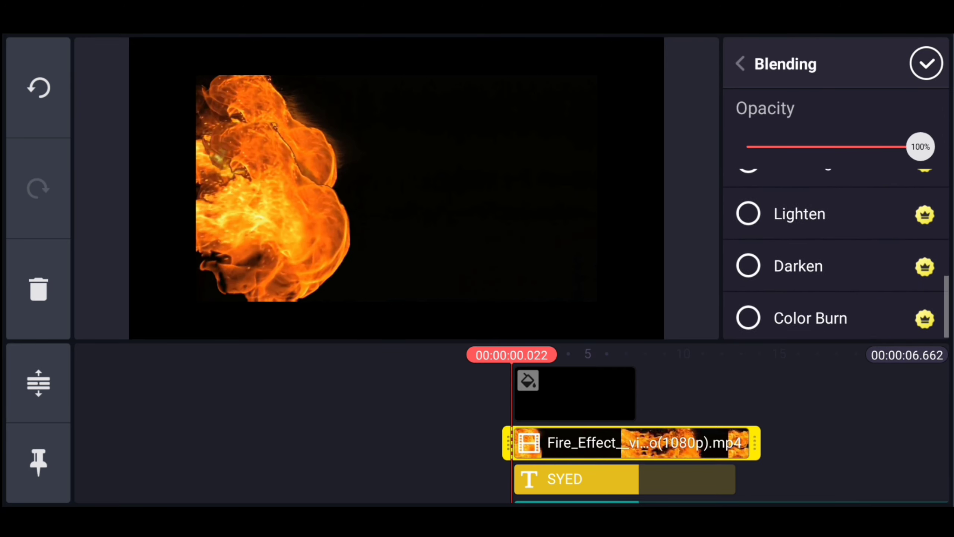
pyautogui.click(798, 267)
pyautogui.click(926, 64)
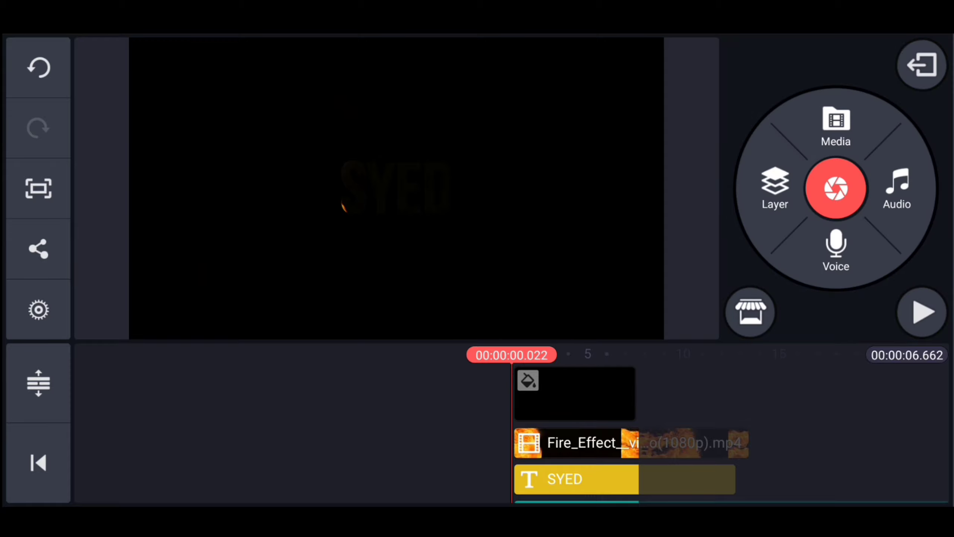
pyautogui.click(923, 312)
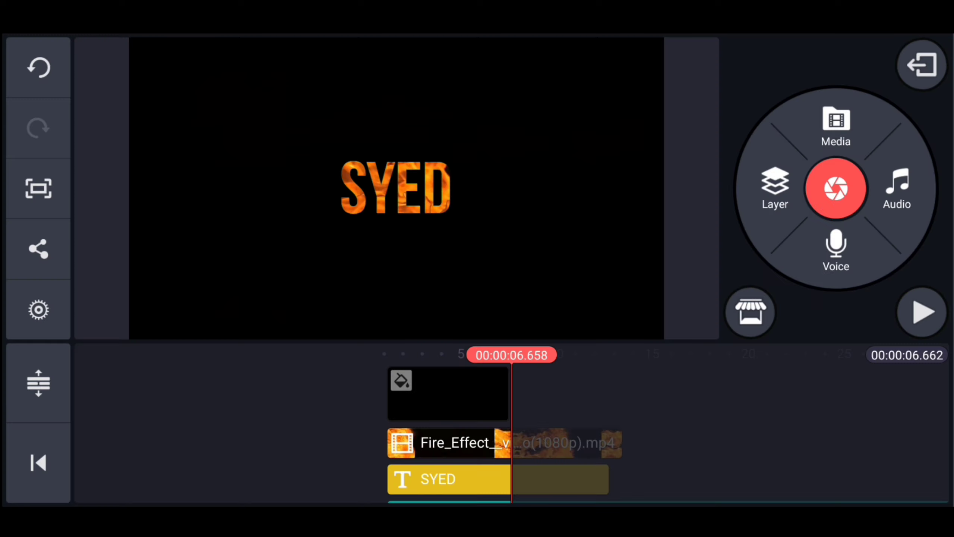
# - Extend the black background clip to about 11.5 seconds, matching the fire clip and text
pyautogui.click(448, 394)
pyautogui.moveTo(512, 393); pyautogui.dragTo(611, 393)
pyautogui.click(926, 63)
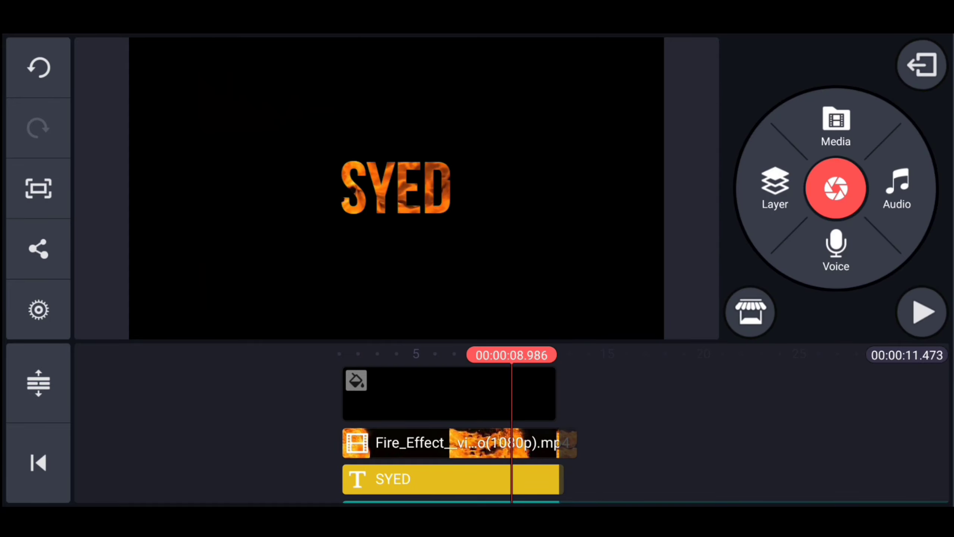